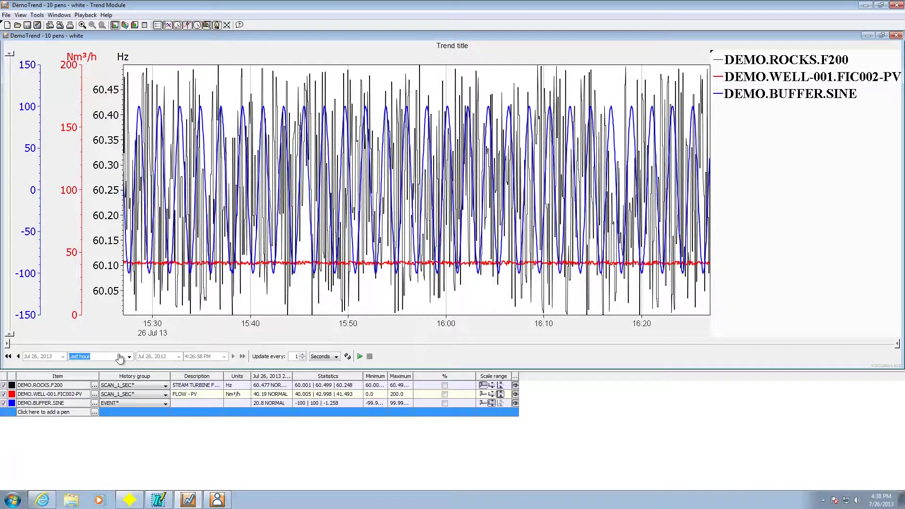
# Launch the FAST TOOLS Trend Module to open the DemoTrend chart with three DEMO pens.
pyautogui.click(13, 504)
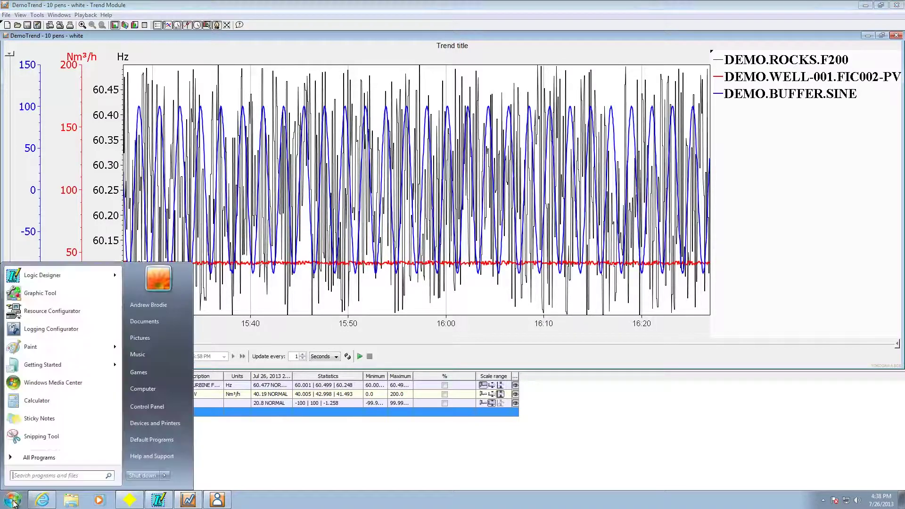
pyautogui.click(41, 458)
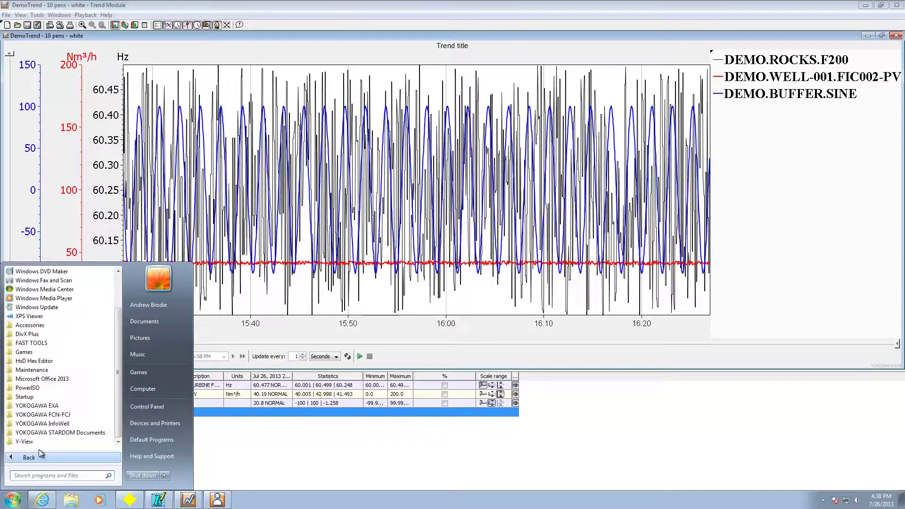
pyautogui.click(32, 344)
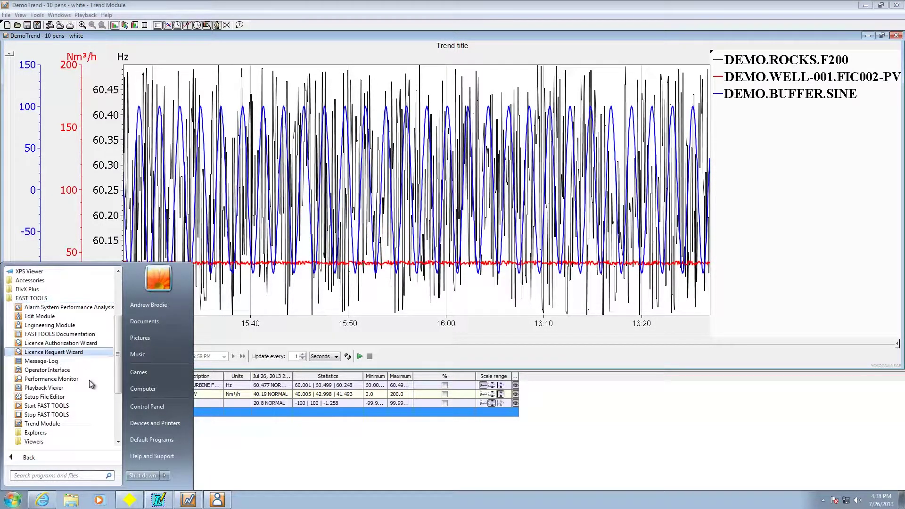
pyautogui.click(42, 424)
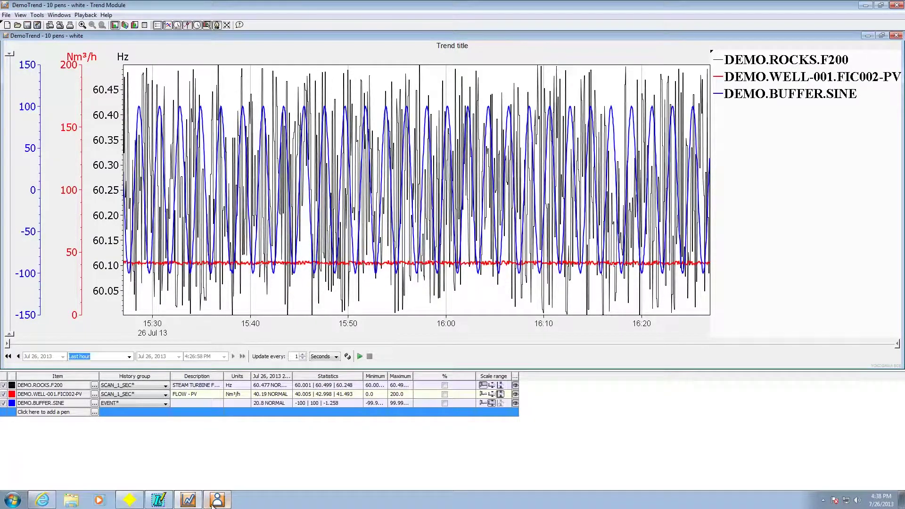
pyautogui.click(131, 500)
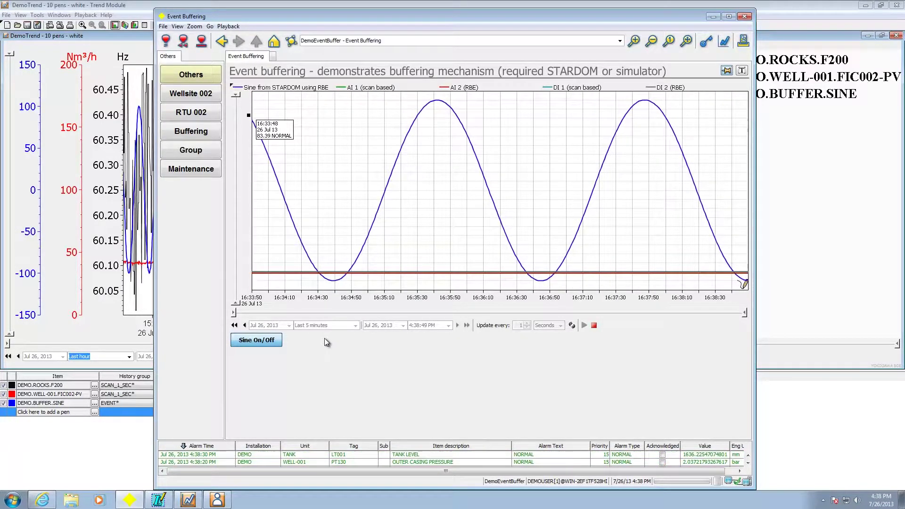
pyautogui.moveTo(733, 72); pyautogui.dragTo(462, 86)
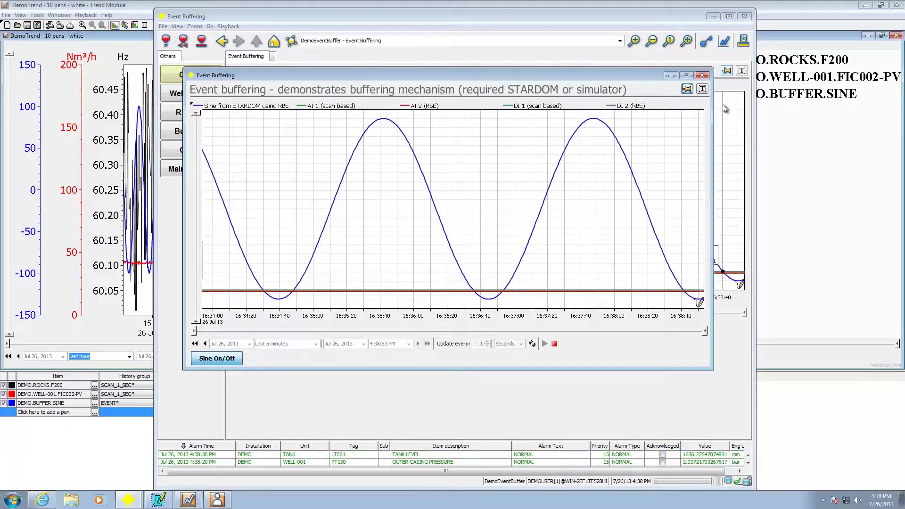
pyautogui.click(703, 75)
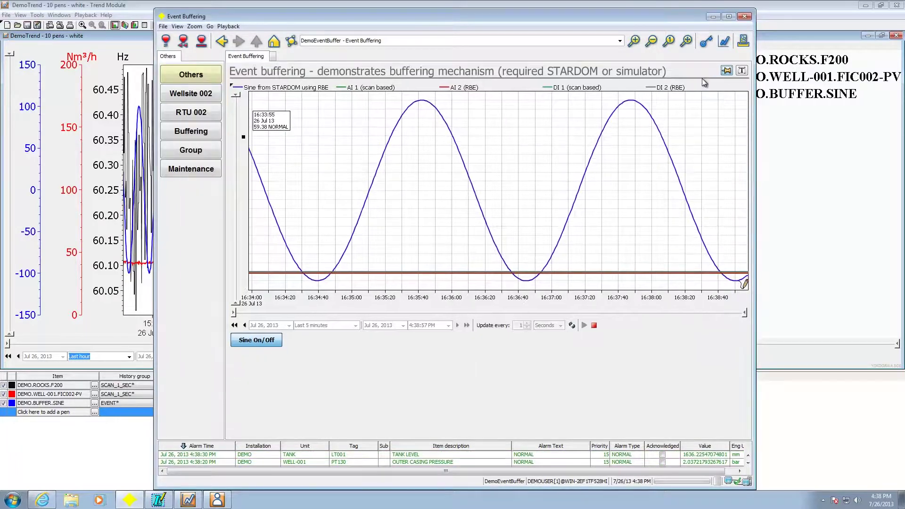
pyautogui.click(714, 16)
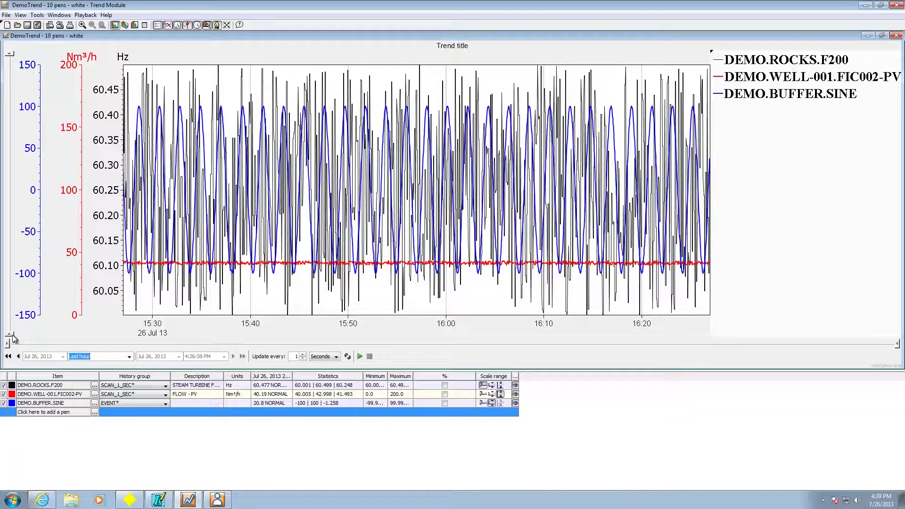
# Adjust the scale and time sliders, then show the Last day period on the chart.
pyautogui.moveTo(11, 337)
pyautogui.mouseDown()
pyautogui.moveTo(20, 279)
pyautogui.moveTo(11, 284)
pyautogui.moveTo(10, 333)
pyautogui.mouseUp()
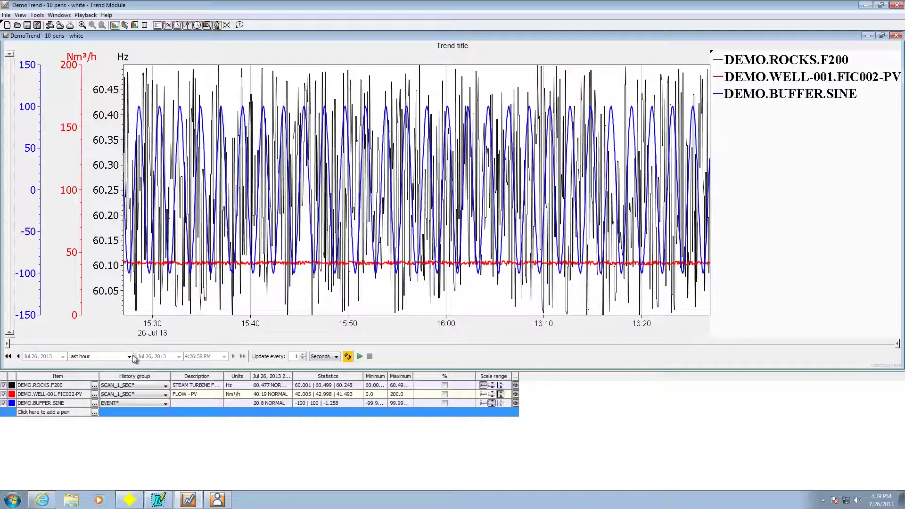
pyautogui.moveTo(8, 349)
pyautogui.mouseDown()
pyautogui.moveTo(82, 347)
pyautogui.moveTo(7, 348)
pyautogui.mouseUp()
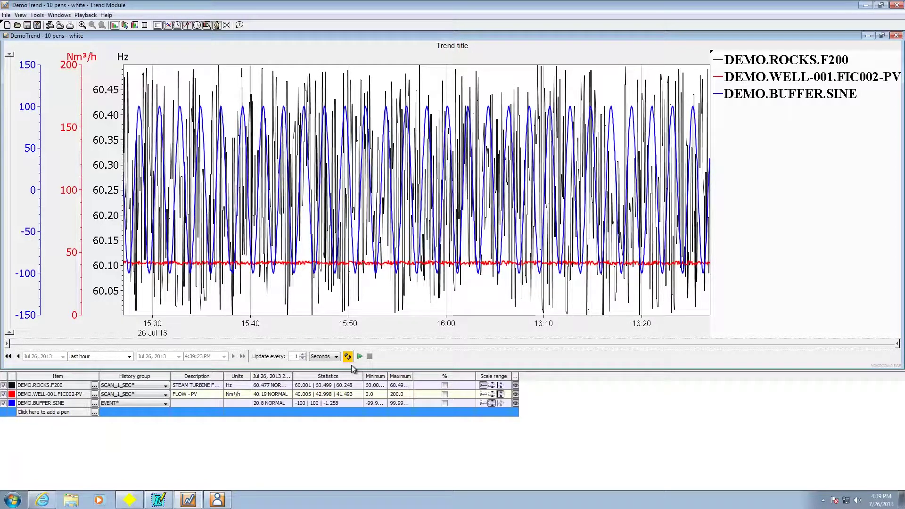
pyautogui.click(129, 357)
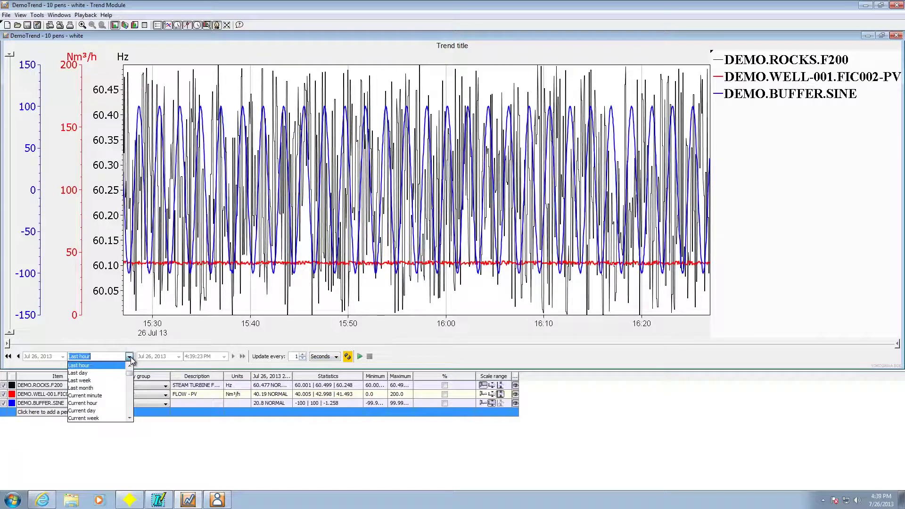
pyautogui.click(104, 374)
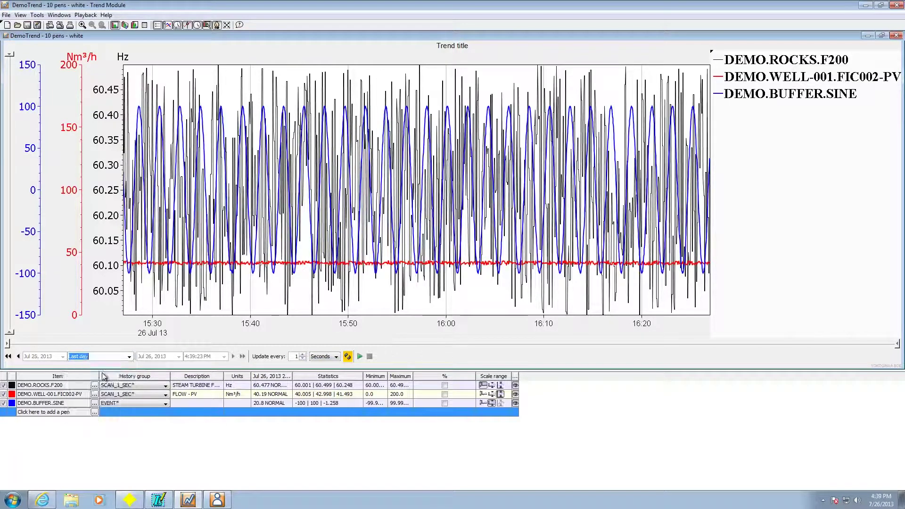
pyautogui.click(348, 357)
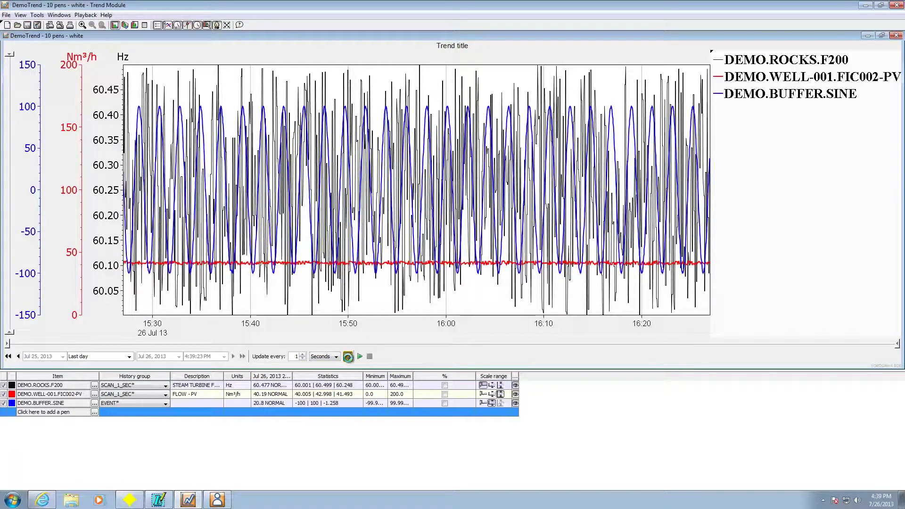
pyautogui.click(348, 357)
# Switch the trend period back to Last hour and update the chart.
pyautogui.moveTo(146, 198)
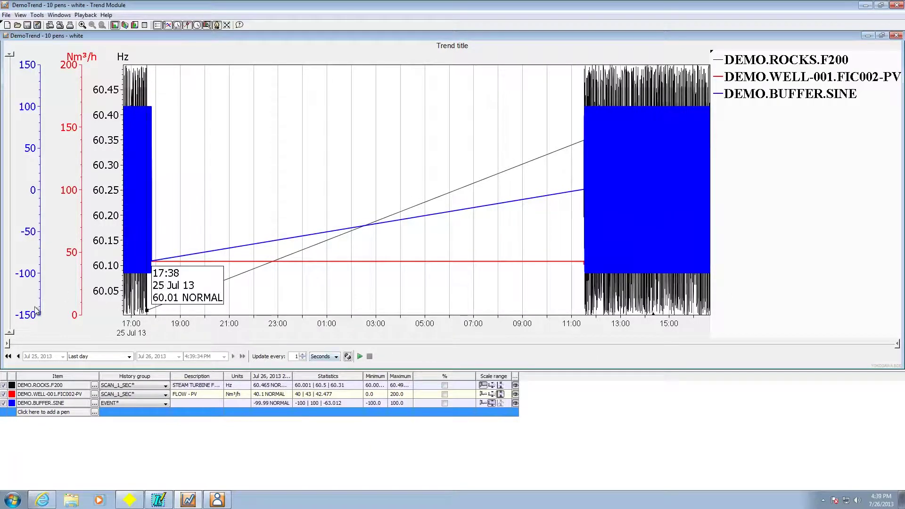
pyautogui.click(129, 357)
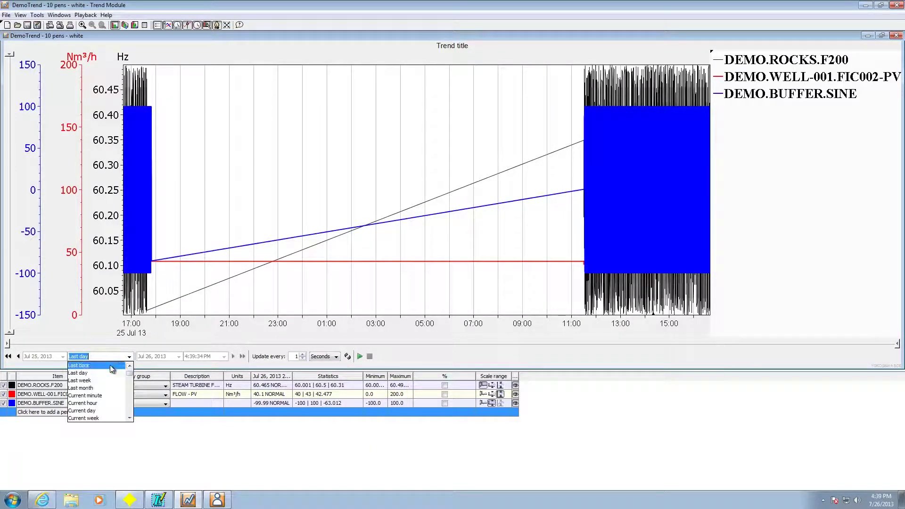
pyautogui.click(112, 368)
pyautogui.click(348, 357)
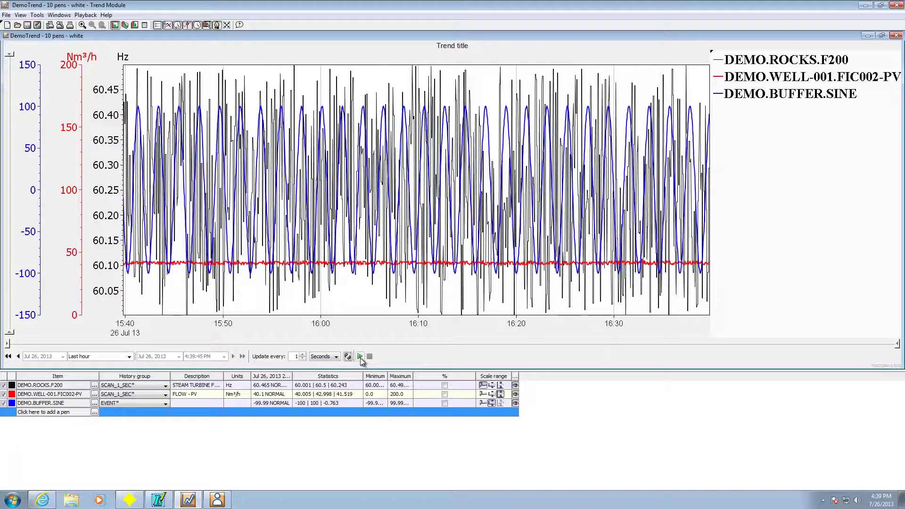
# Start and then stop live updating of the DemoTrend chart.
pyautogui.click(361, 358)
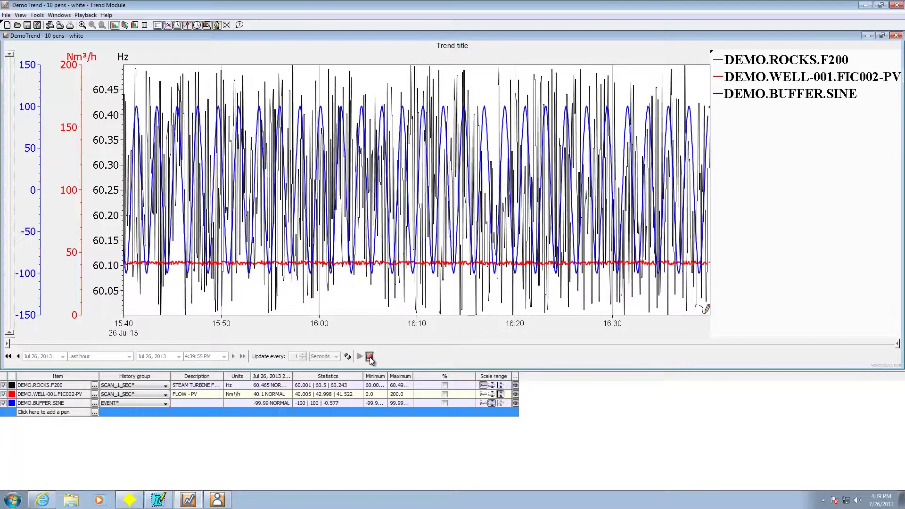
pyautogui.click(359, 358)
pyautogui.click(347, 356)
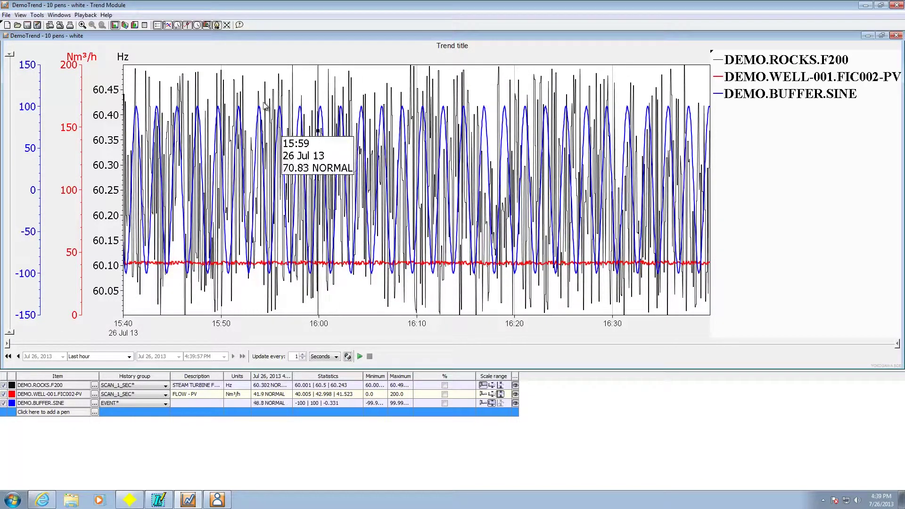
# Zoom into the minutes around 16:00, then use Zoom > Fit In Window to restore the hour.
pyautogui.moveTo(262, 105); pyautogui.dragTo(393, 261)
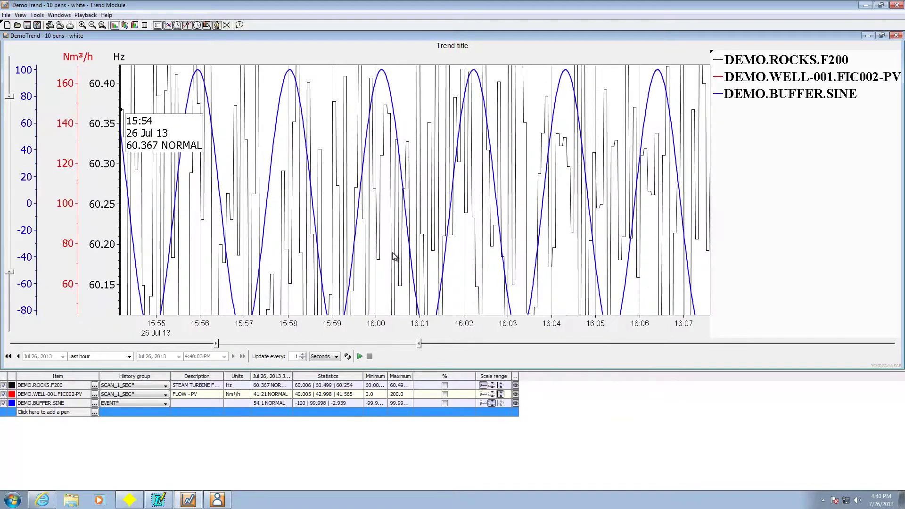
pyautogui.moveTo(316, 113); pyautogui.dragTo(405, 243)
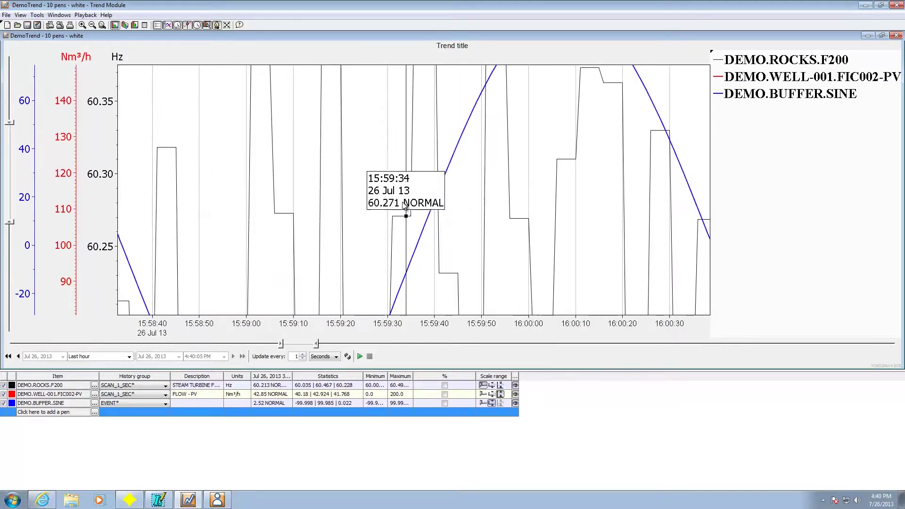
pyautogui.rightClick(372, 136)
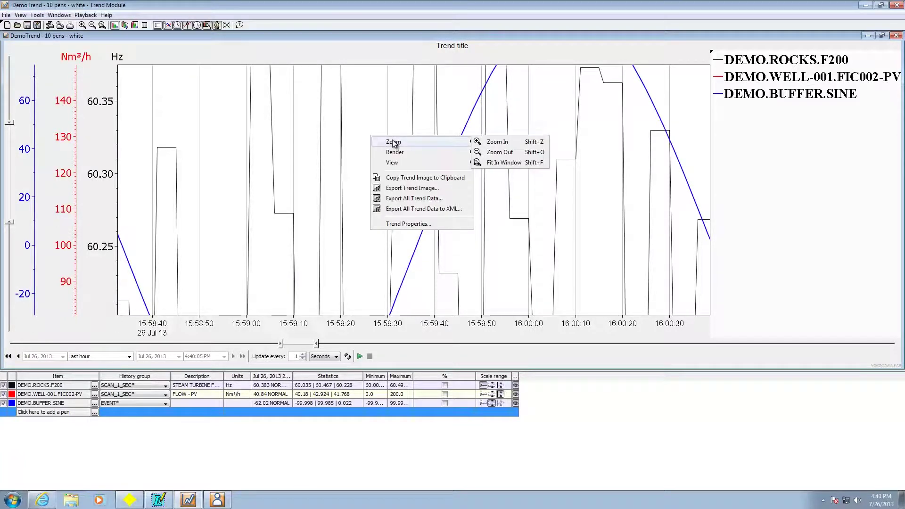
pyautogui.moveTo(453, 144)
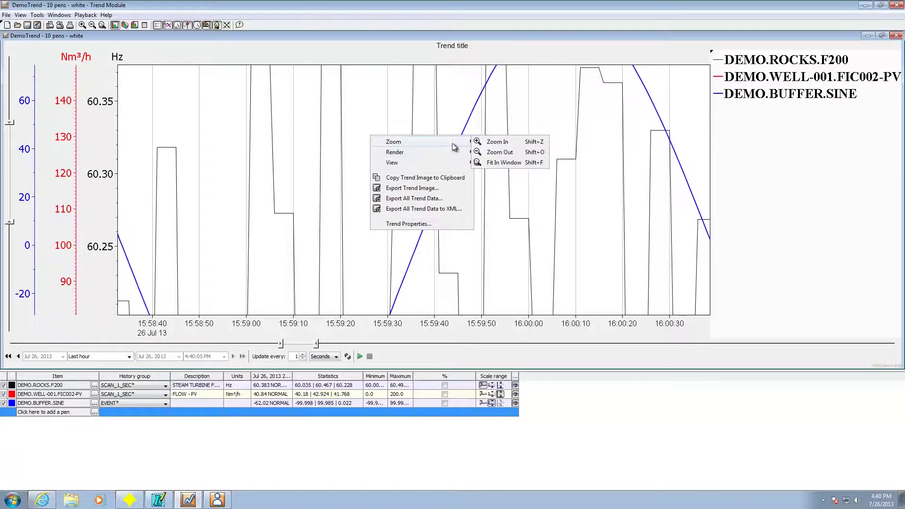
pyautogui.click(498, 163)
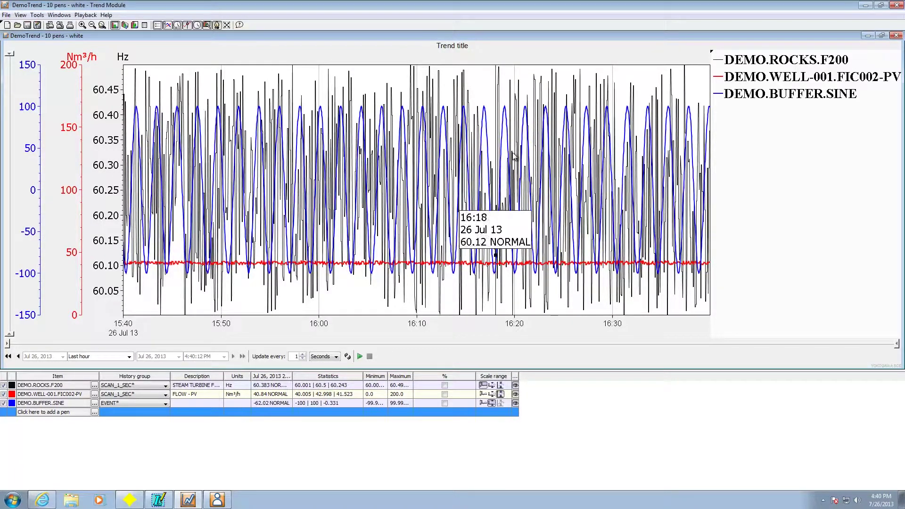
pyautogui.click(764, 63)
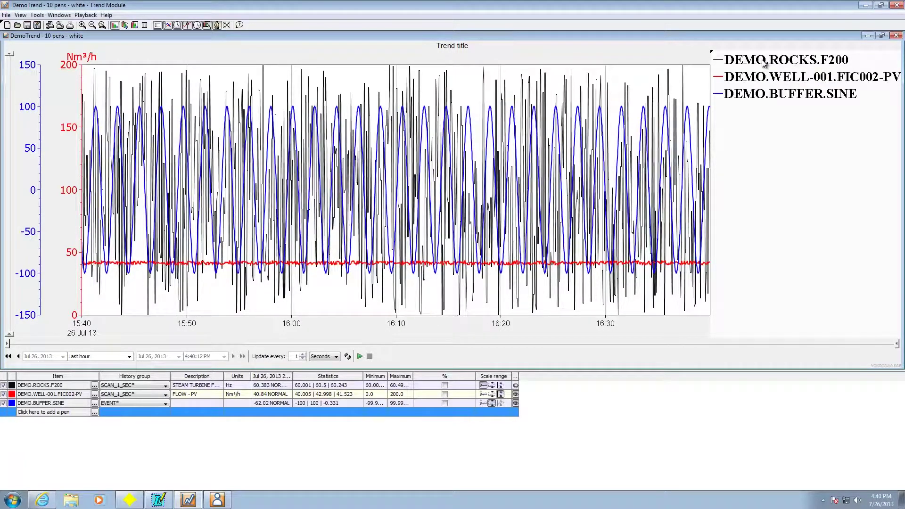
pyautogui.click(764, 64)
pyautogui.click(764, 63)
pyautogui.click(765, 64)
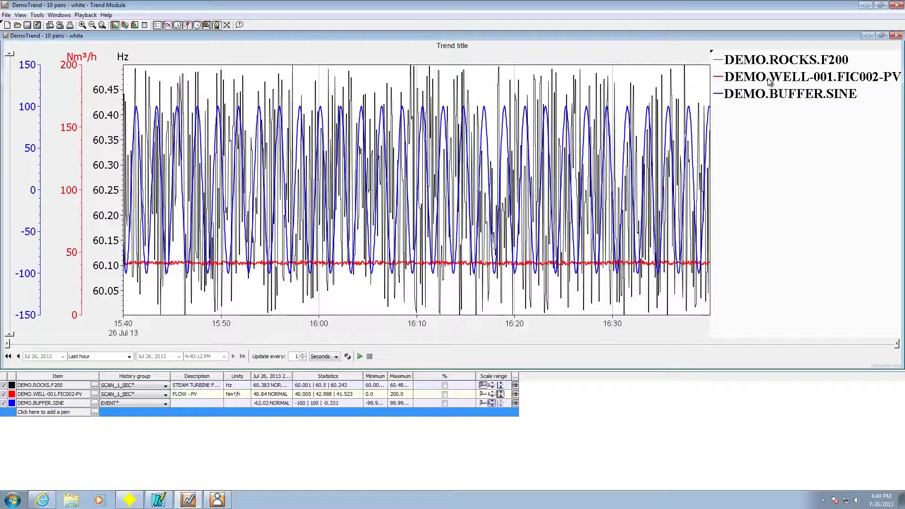
pyautogui.click(770, 81)
pyautogui.click(770, 81)
pyautogui.click(770, 97)
pyautogui.click(770, 97)
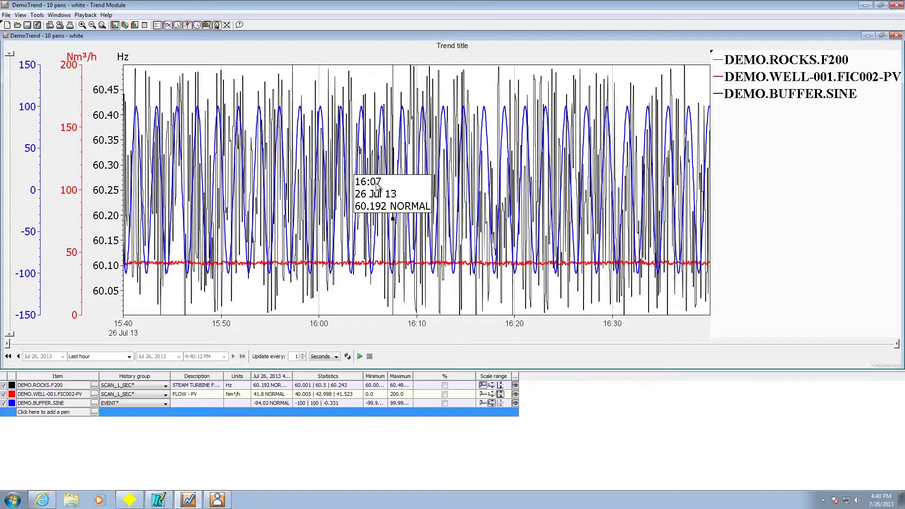
pyautogui.moveTo(330, 194)
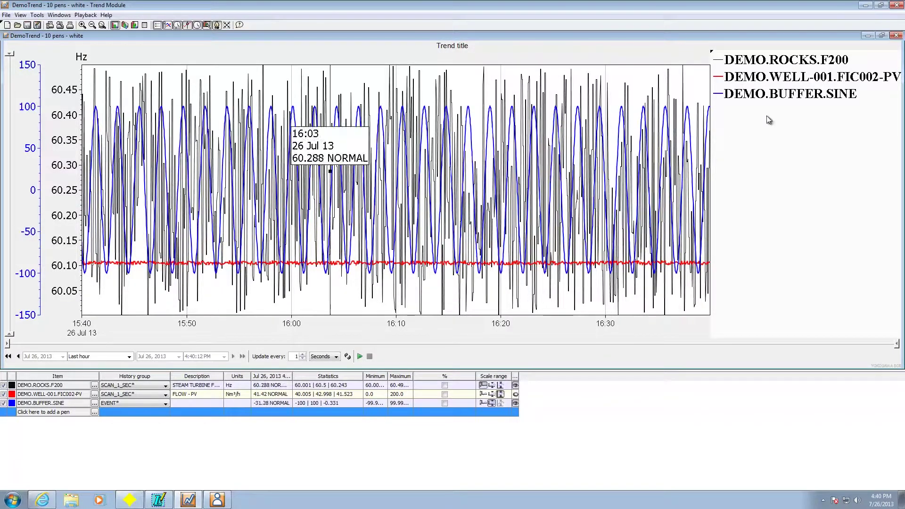
pyautogui.click(797, 65)
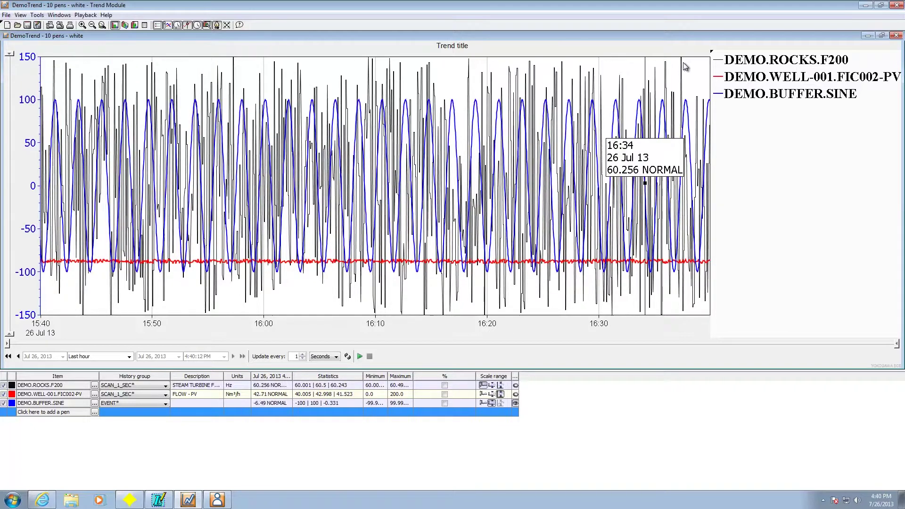
pyautogui.click(753, 60)
pyautogui.click(753, 78)
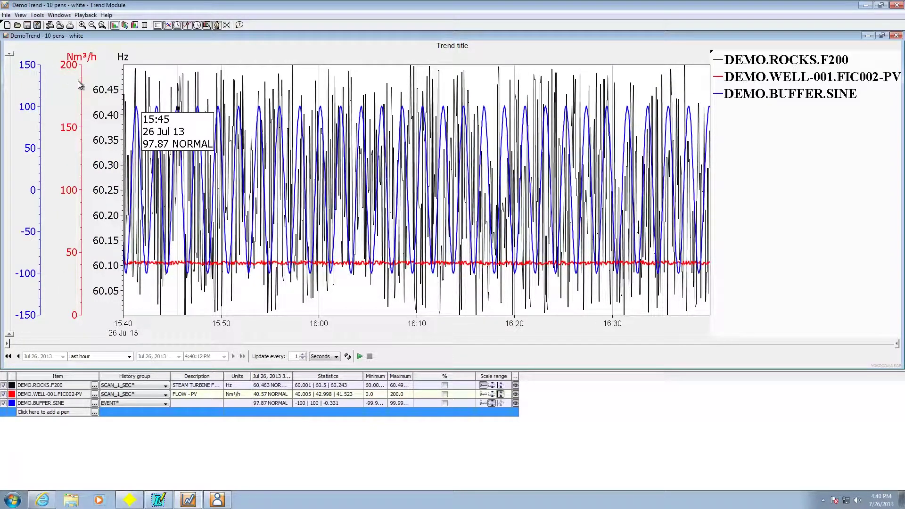
# Open Trend Properties for DemoTrend from the chart's context menu.
pyautogui.rightClick(242, 122)
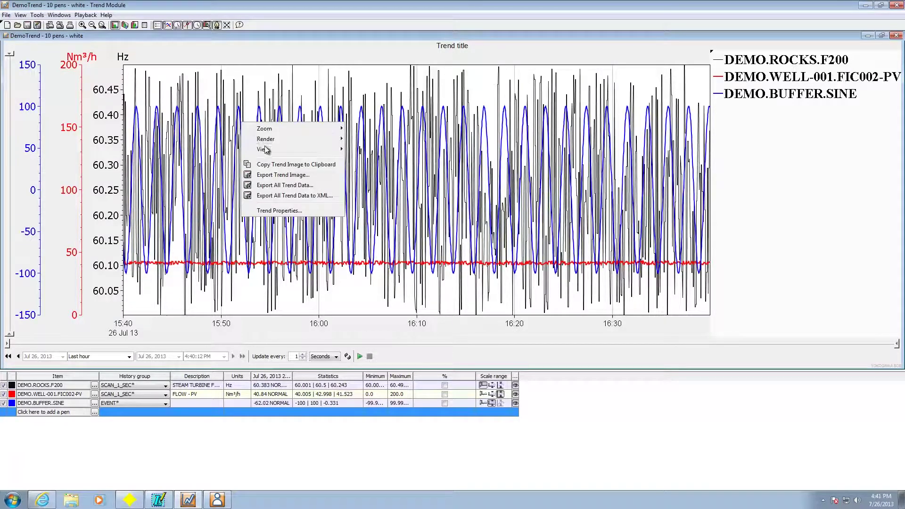
pyautogui.moveTo(286, 157)
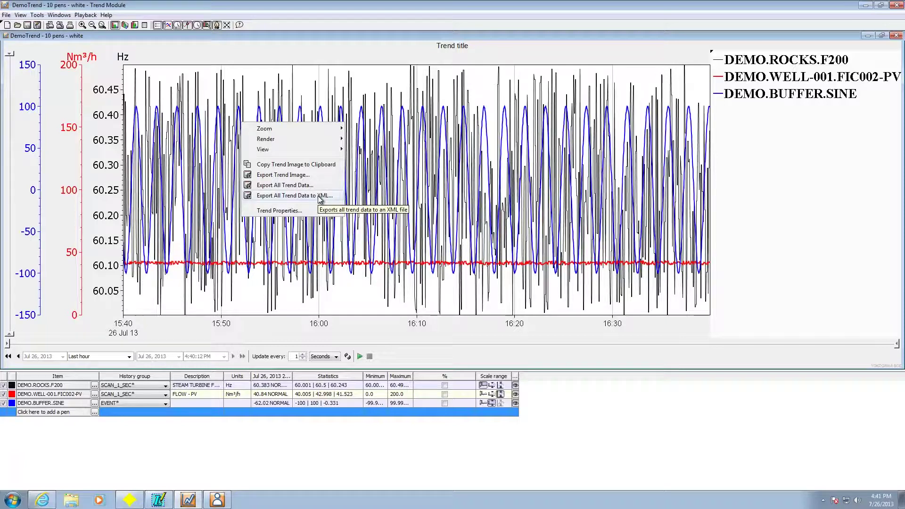
pyautogui.click(287, 211)
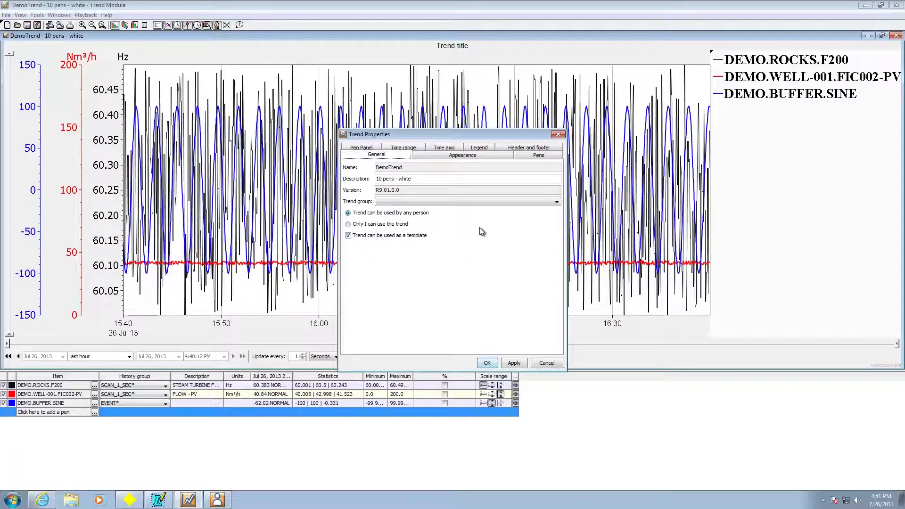
# Check the Appearance render types and keep the trend rendered in 2d.
pyautogui.click(456, 157)
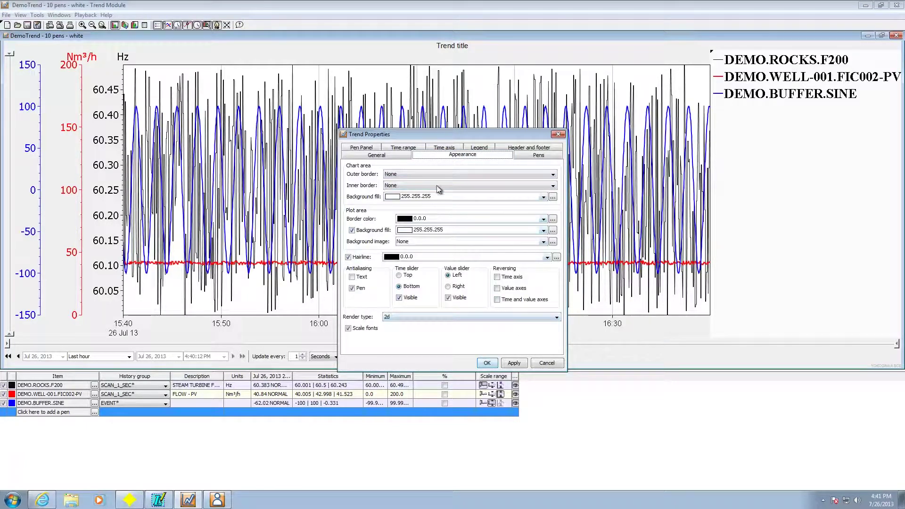
pyautogui.click(556, 318)
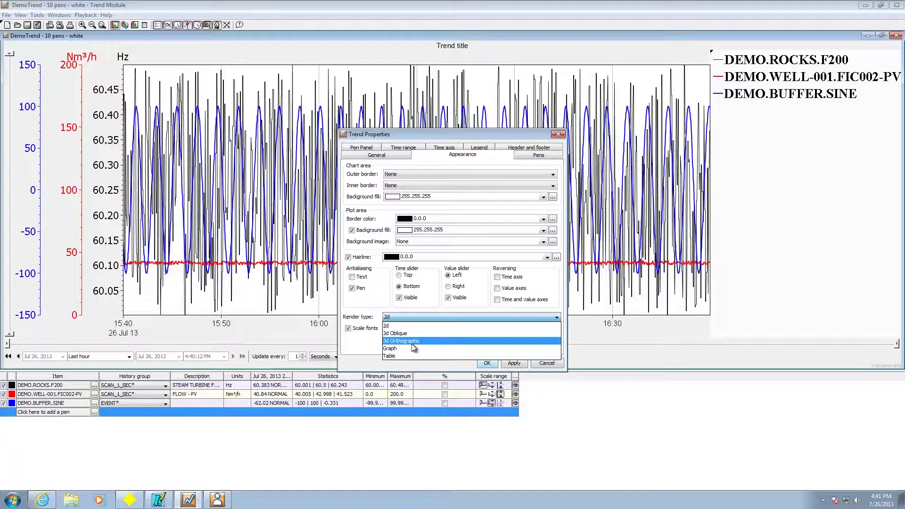
pyautogui.click(371, 349)
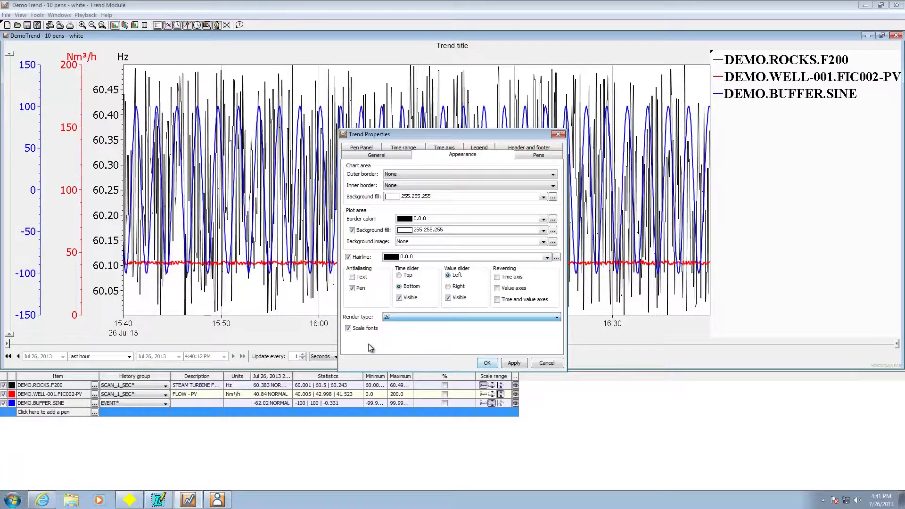
# On the Pens page, show the Range, Appearance, Axis and Grid columns.
pyautogui.click(535, 155)
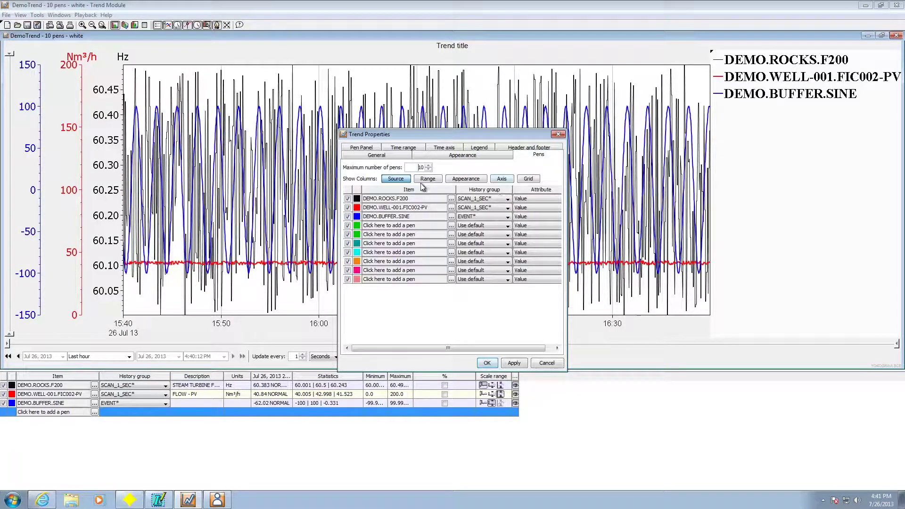
pyautogui.click(428, 179)
pyautogui.click(466, 178)
pyautogui.click(502, 179)
pyautogui.click(528, 178)
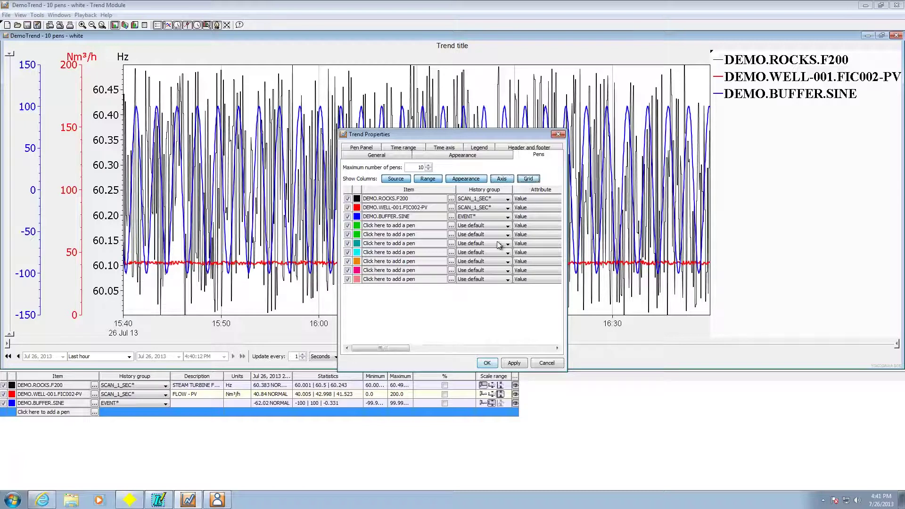
pyautogui.moveTo(400, 349); pyautogui.dragTo(491, 358)
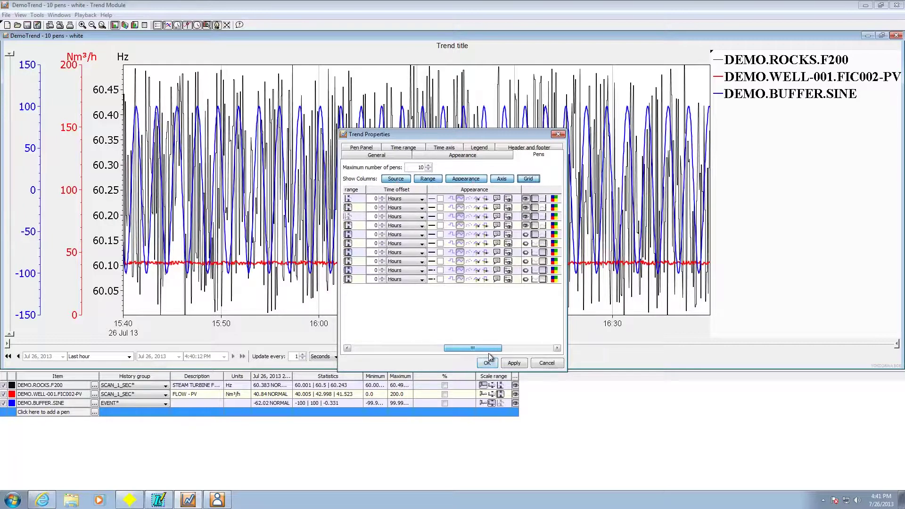
# Toggle DEMO.ROCKS.F200 to markers and back to line, then grid lines on and off.
pyautogui.click(468, 199)
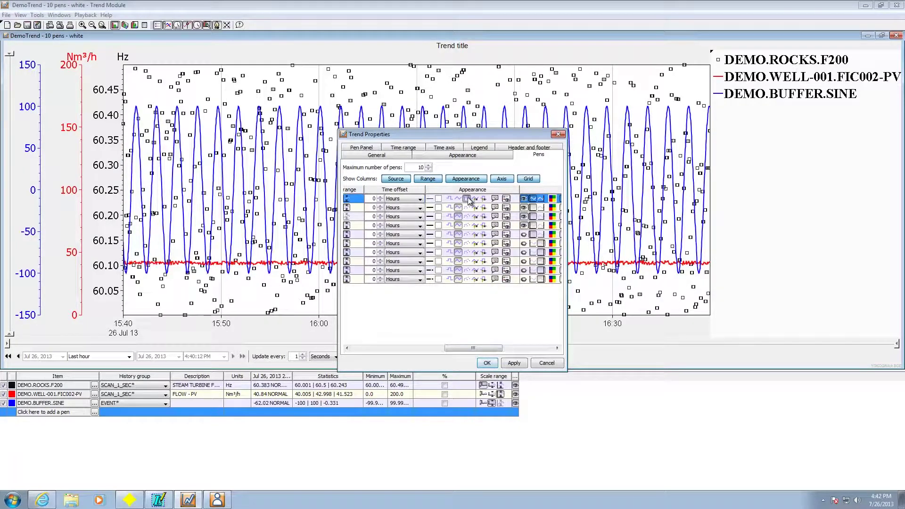
pyautogui.click(458, 199)
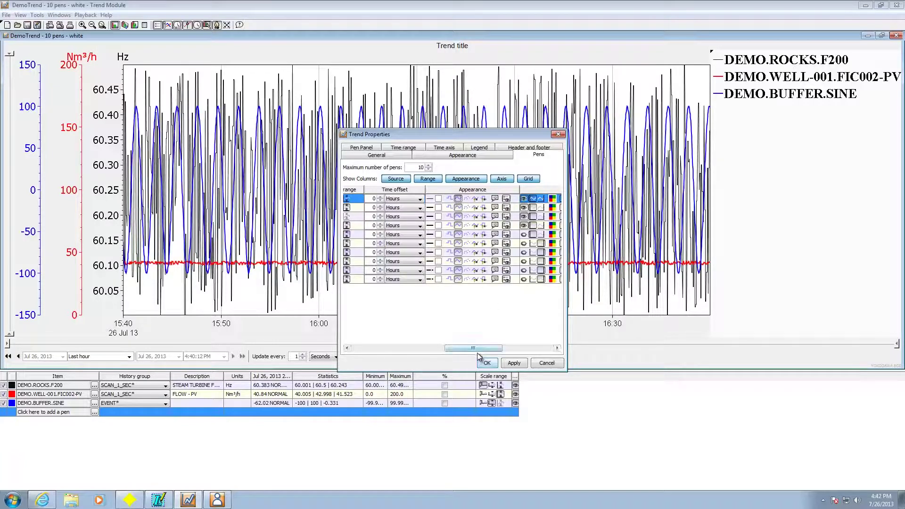
pyautogui.moveTo(483, 350); pyautogui.dragTo(533, 353)
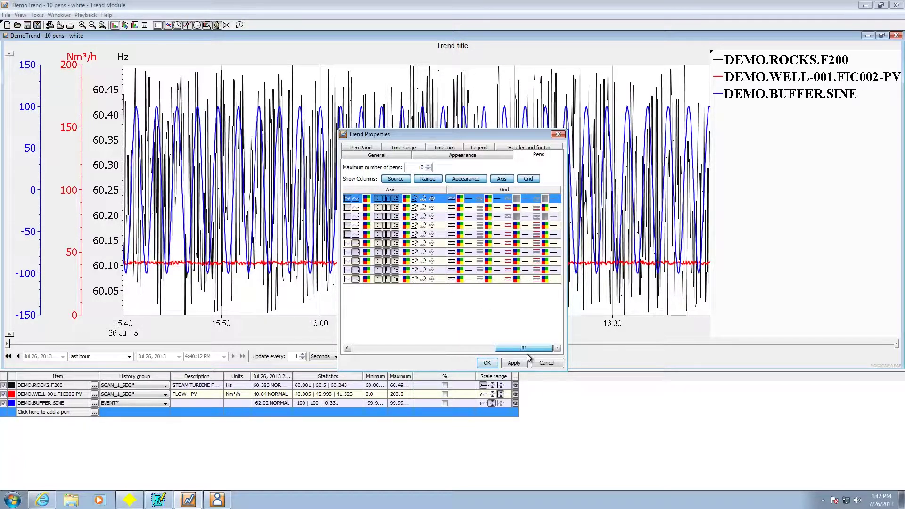
pyautogui.click(480, 199)
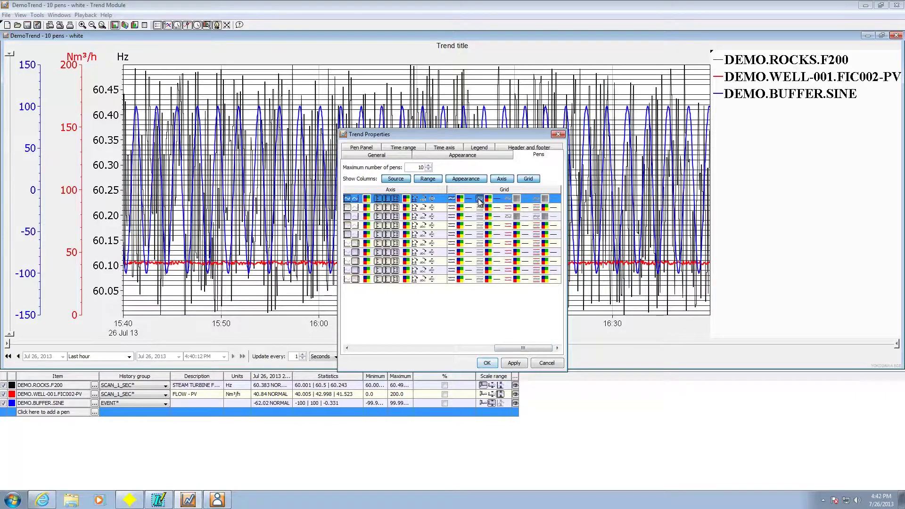
pyautogui.click(479, 200)
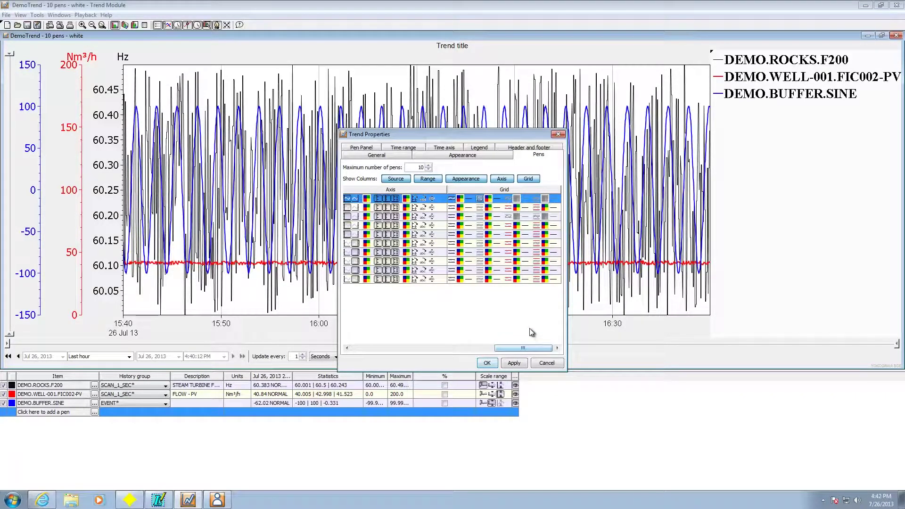
# Review the Header/Footer, Legend and Time axis pages, then apply a Last 2 hours range.
pyautogui.click(529, 149)
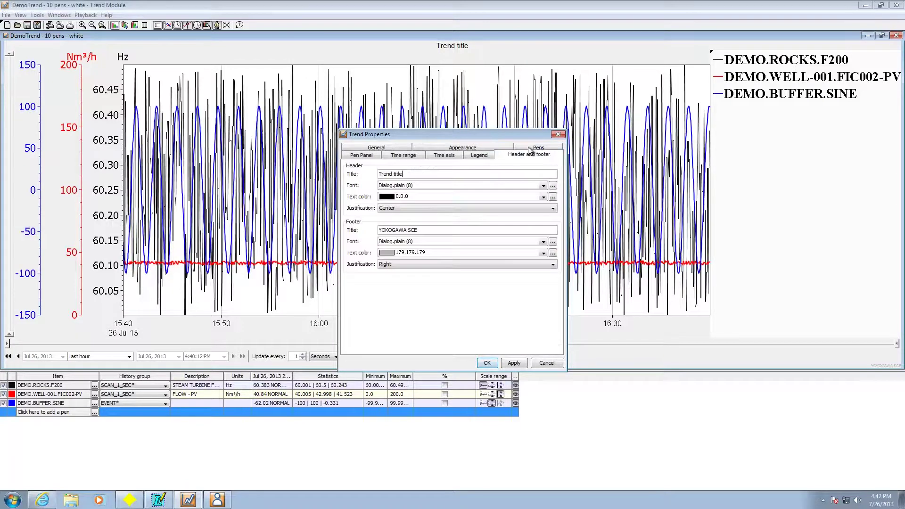
pyautogui.click(484, 158)
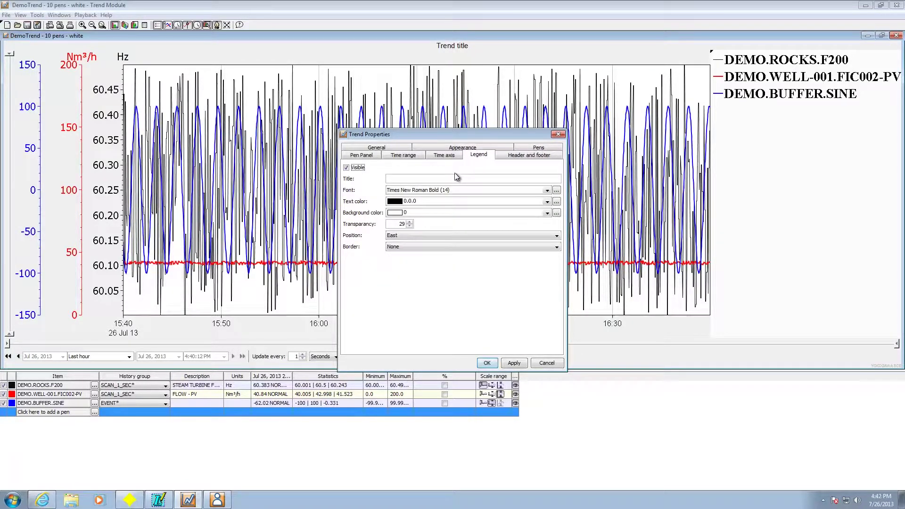
pyautogui.click(444, 158)
pyautogui.click(404, 156)
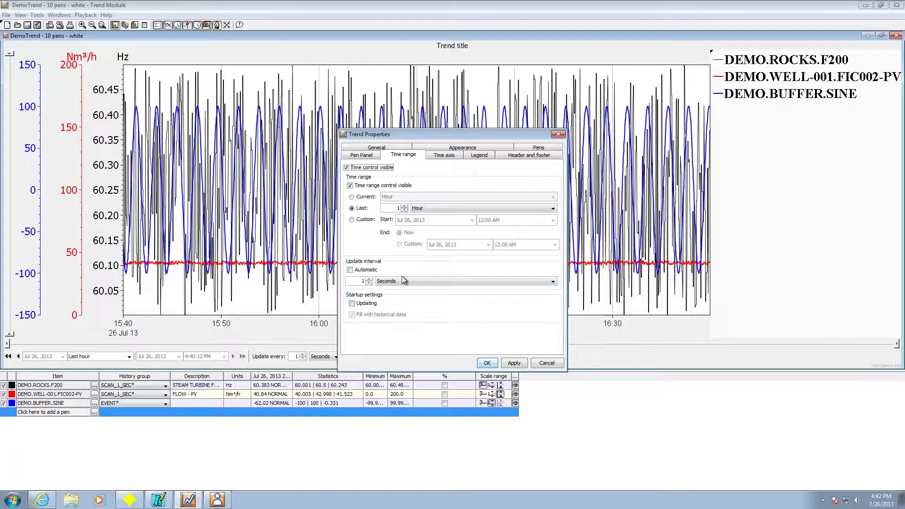
pyautogui.doubleClick(399, 209)
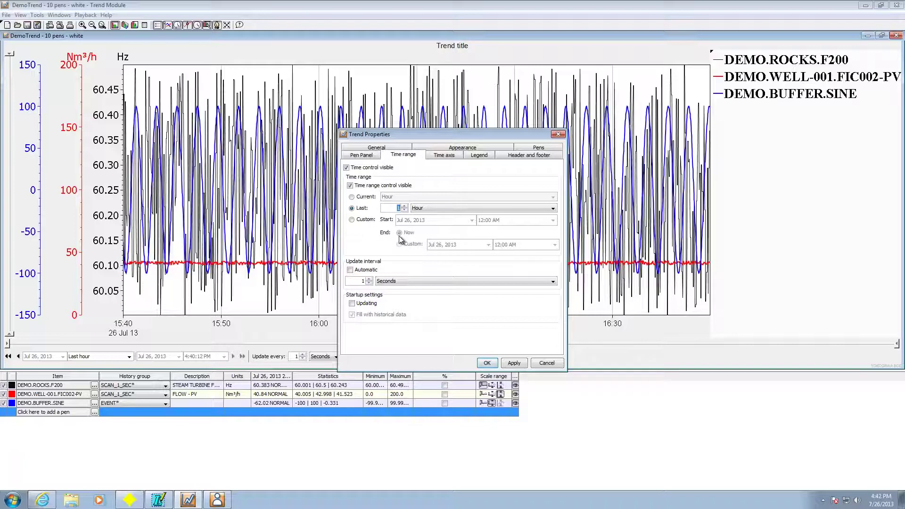
pyautogui.write('2')
pyautogui.click(521, 363)
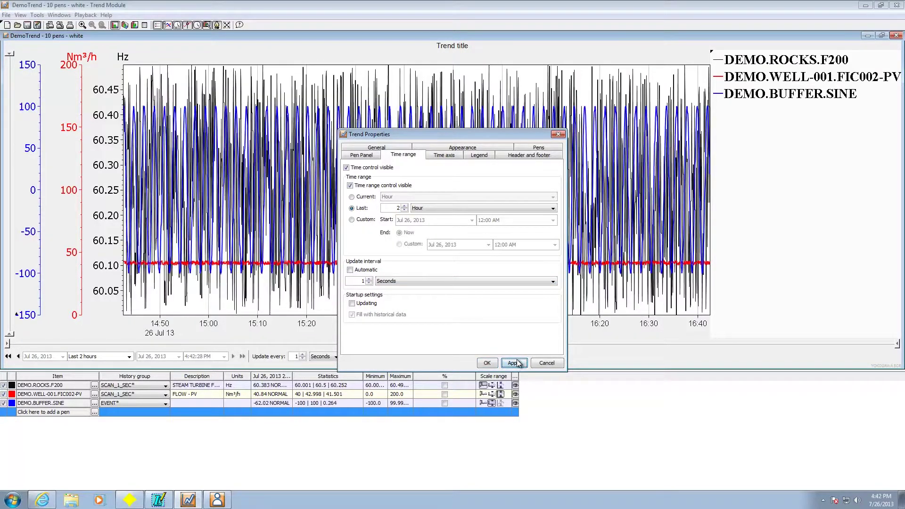
# Apply a 3-hour range, return to 1 hour, view Pen Panel, and cancel the dialog.
pyautogui.doubleClick(401, 209)
pyautogui.write('3')
pyautogui.click(516, 362)
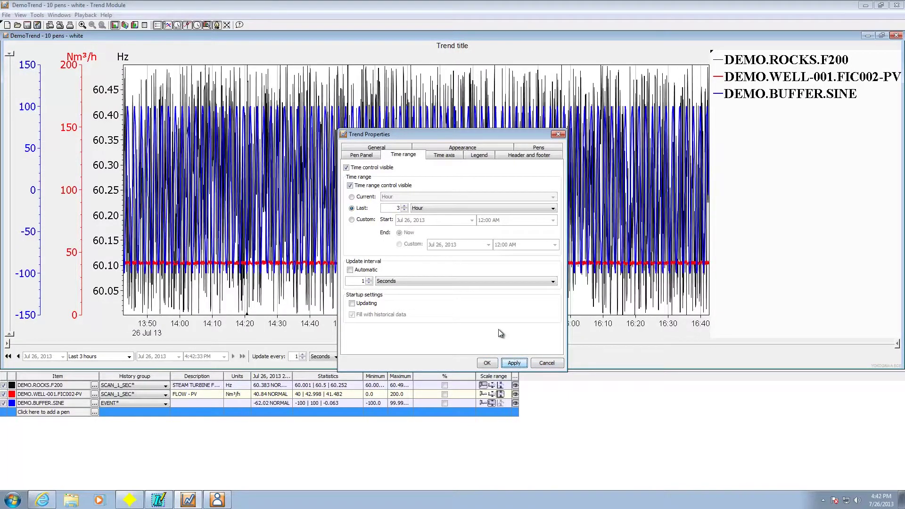
pyautogui.doubleClick(400, 209)
pyautogui.write('1')
pyautogui.click(514, 363)
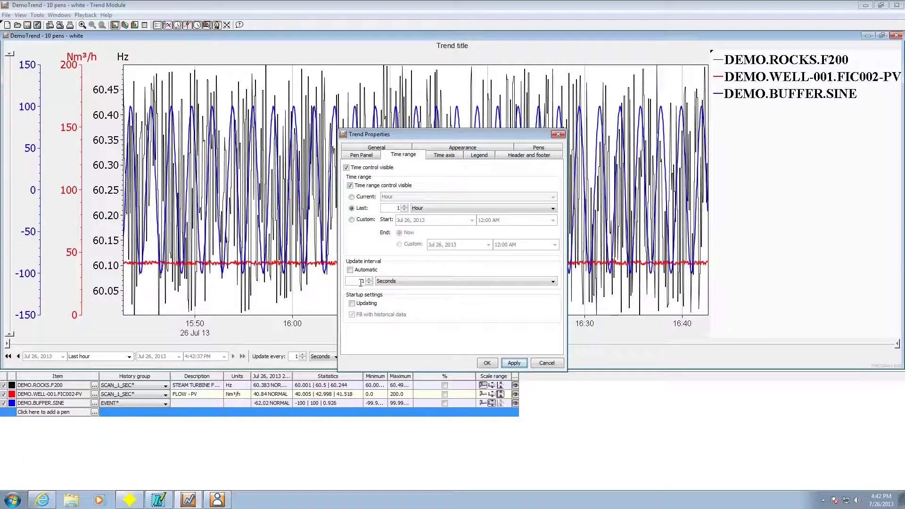
pyautogui.click(361, 155)
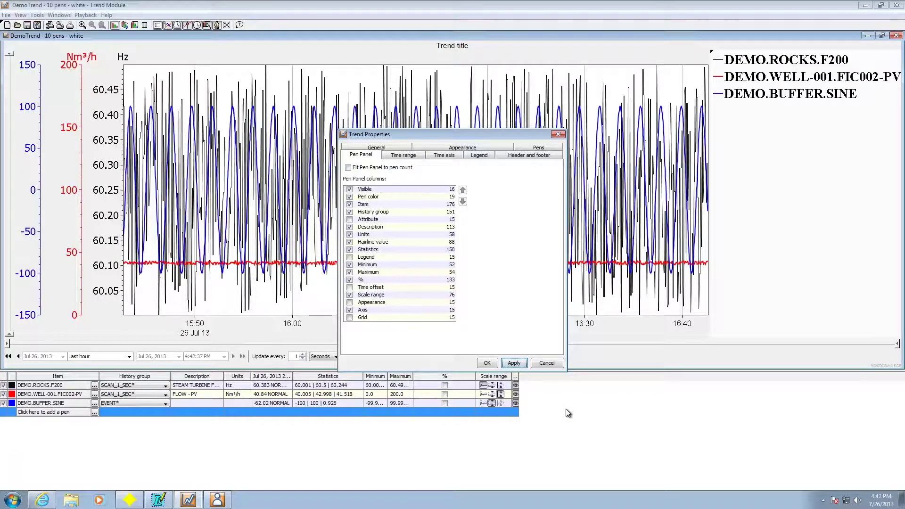
pyautogui.click(547, 364)
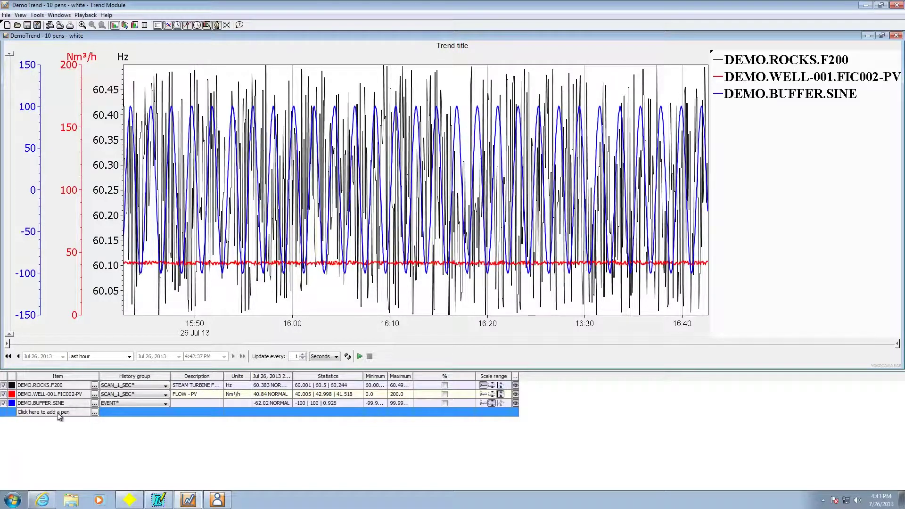
# Add ROCKS F200 from the tag tree as a green fourth pen and start live updating.
pyautogui.click(94, 413)
pyautogui.scroll(3, 491, 203)
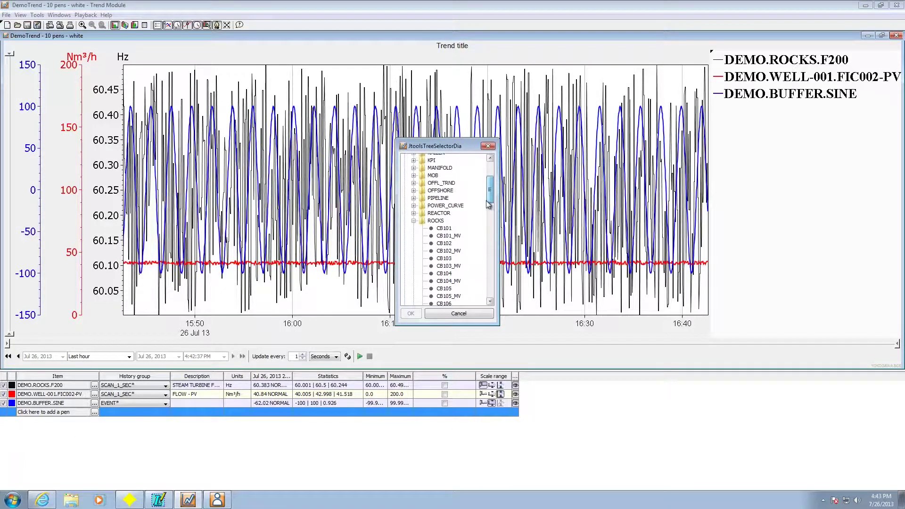
pyautogui.moveTo(492, 204); pyautogui.dragTo(487, 231)
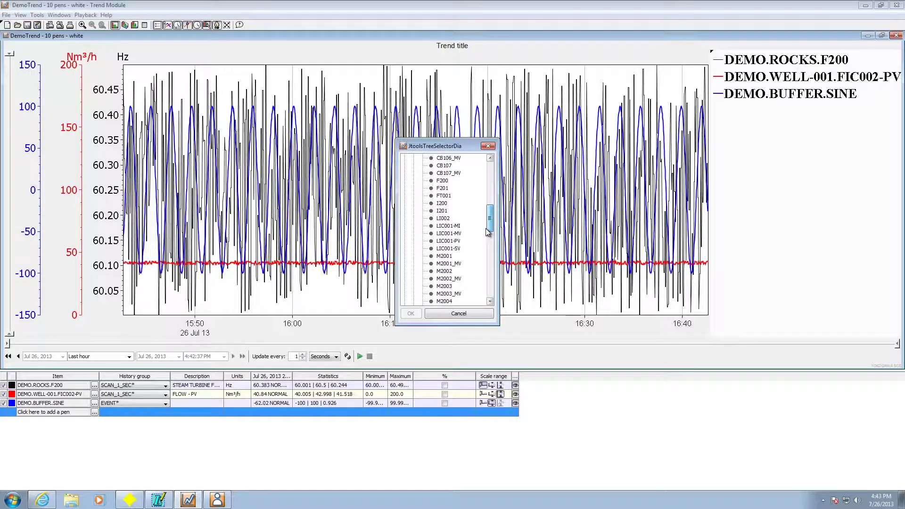
pyautogui.doubleClick(444, 181)
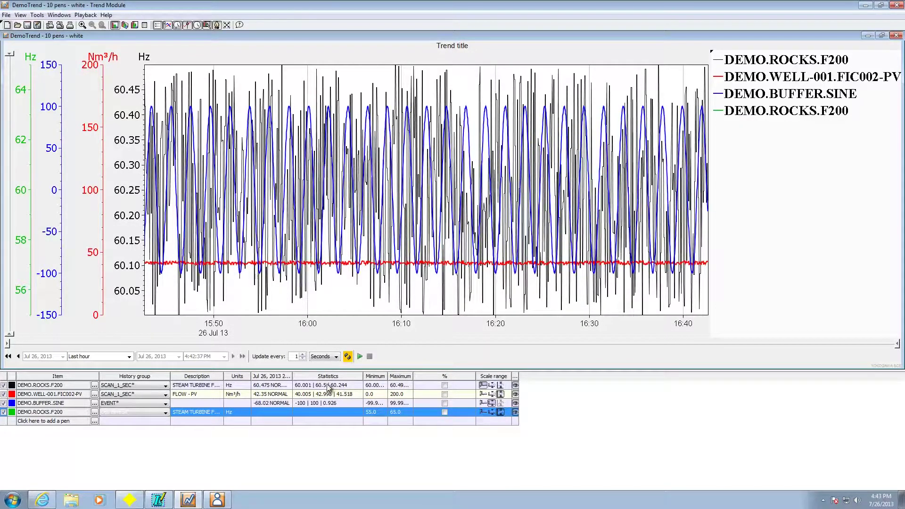
pyautogui.click(360, 357)
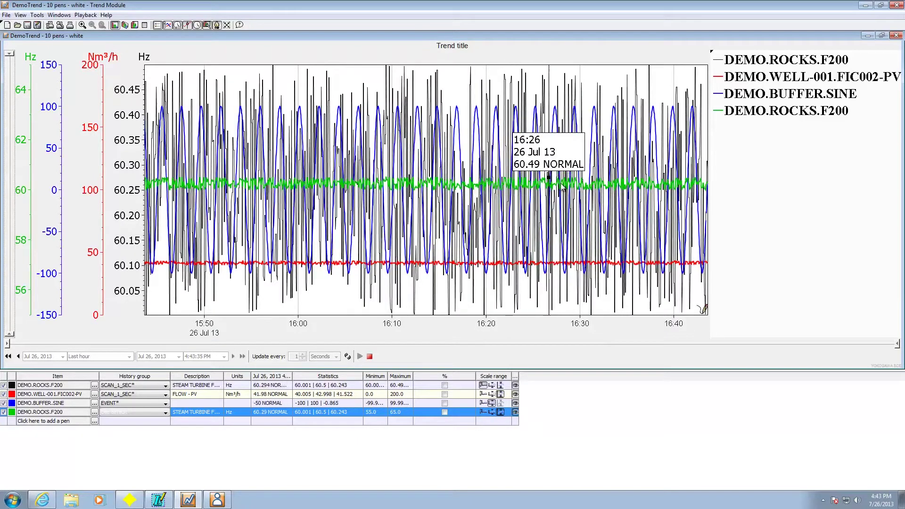
pyautogui.rightClick(32, 410)
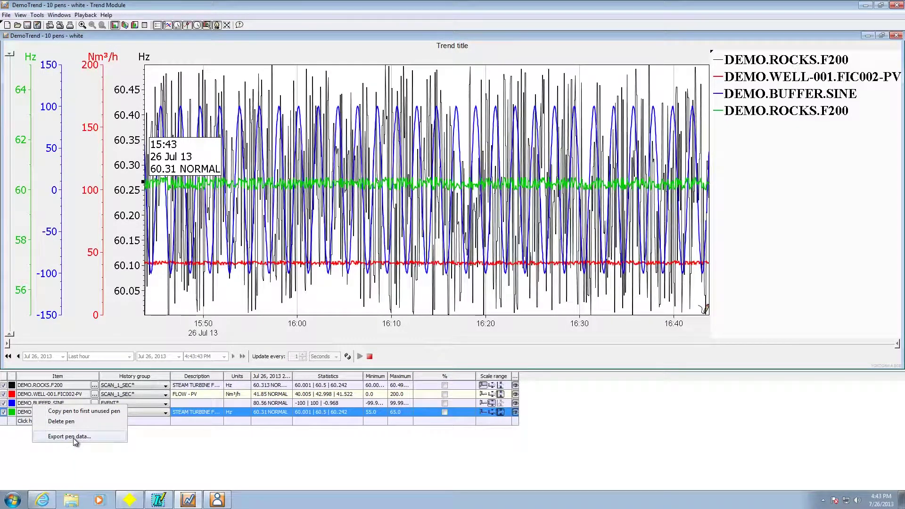
pyautogui.click(73, 438)
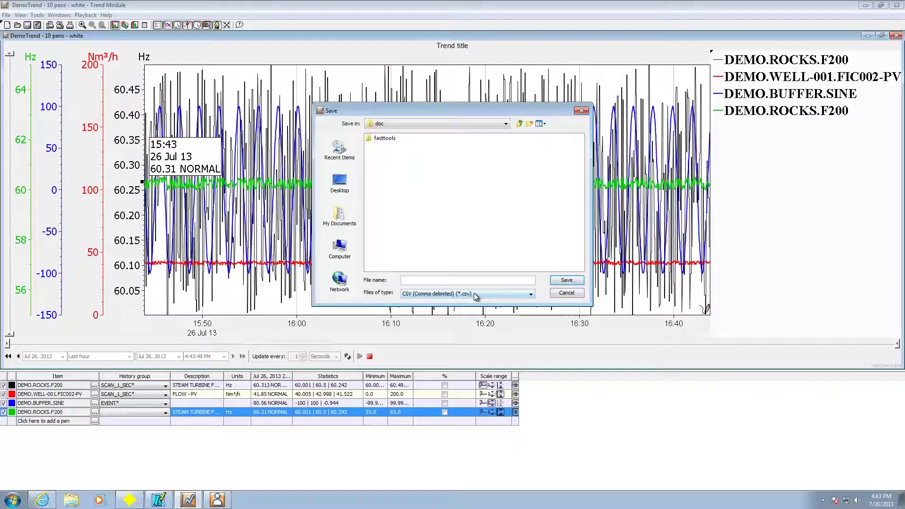
pyautogui.click(558, 294)
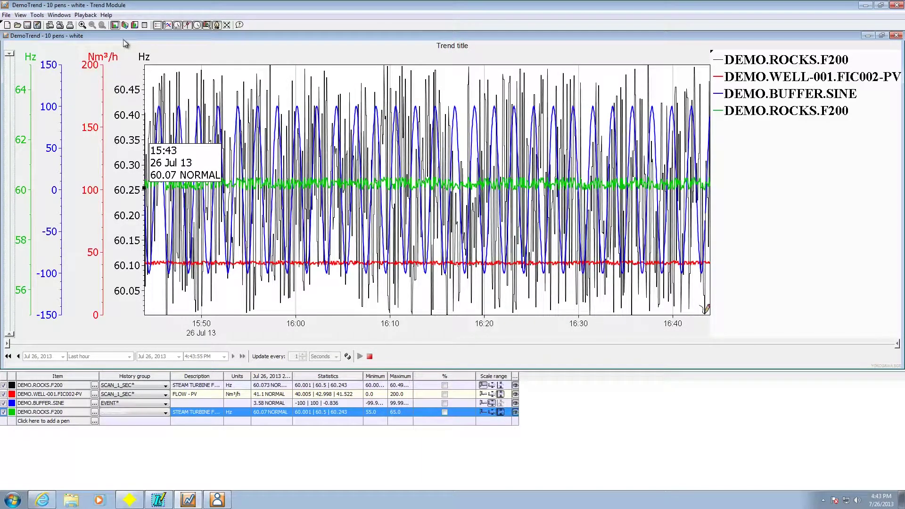
# Switch to 3-D, try head-on and angled perspectives, and hide then show the 3-D panel.
pyautogui.click(126, 25)
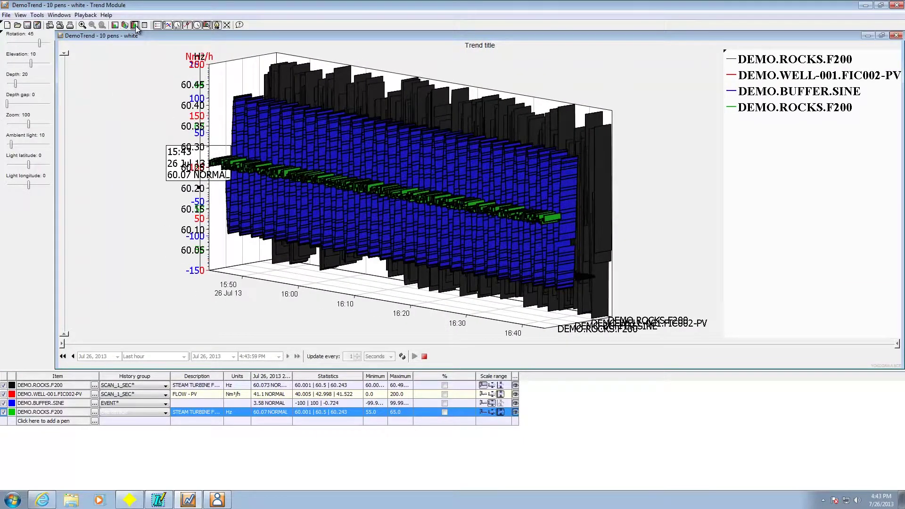
pyautogui.click(135, 26)
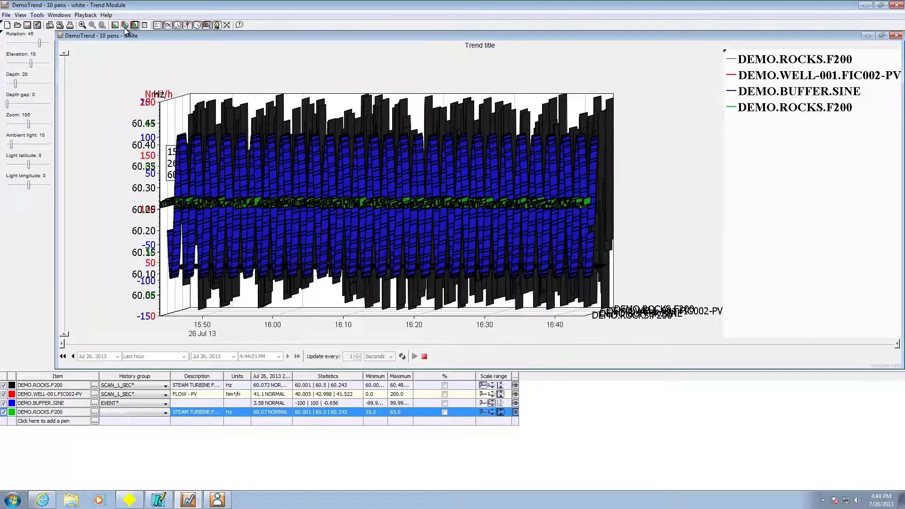
pyautogui.click(126, 26)
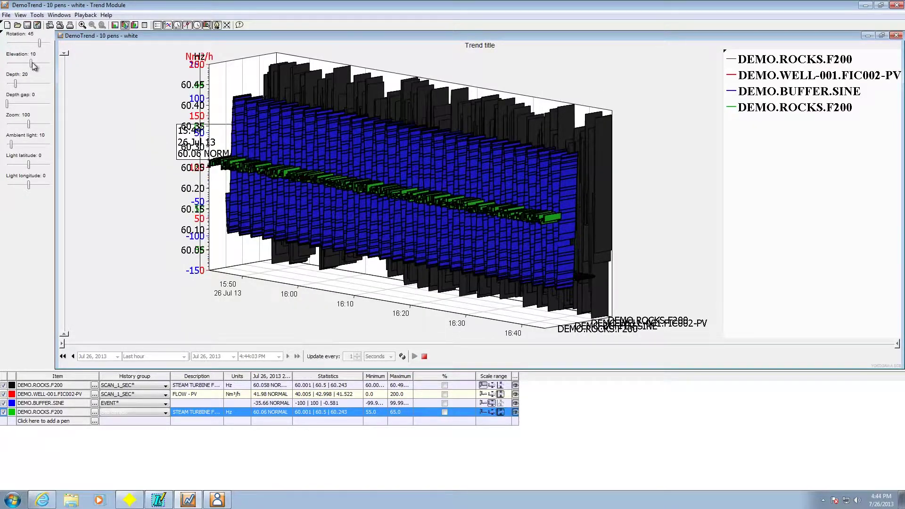
pyautogui.click(206, 26)
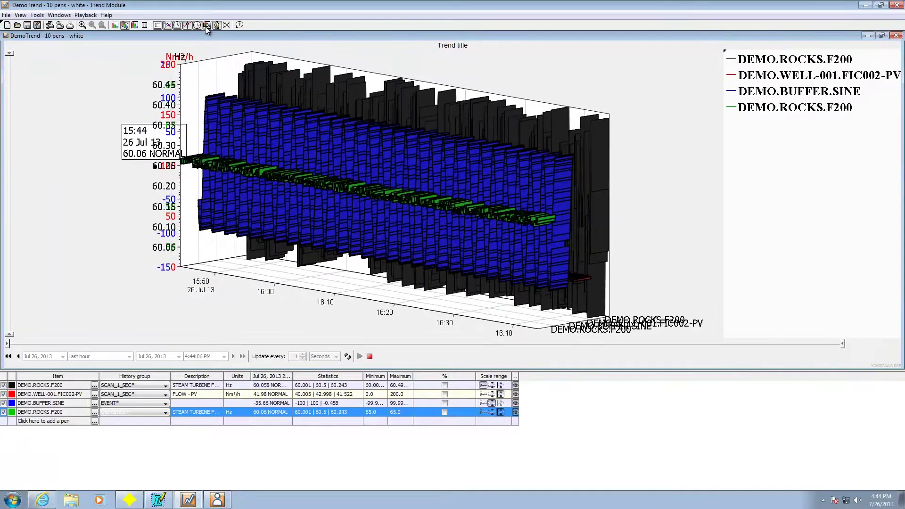
pyautogui.click(206, 26)
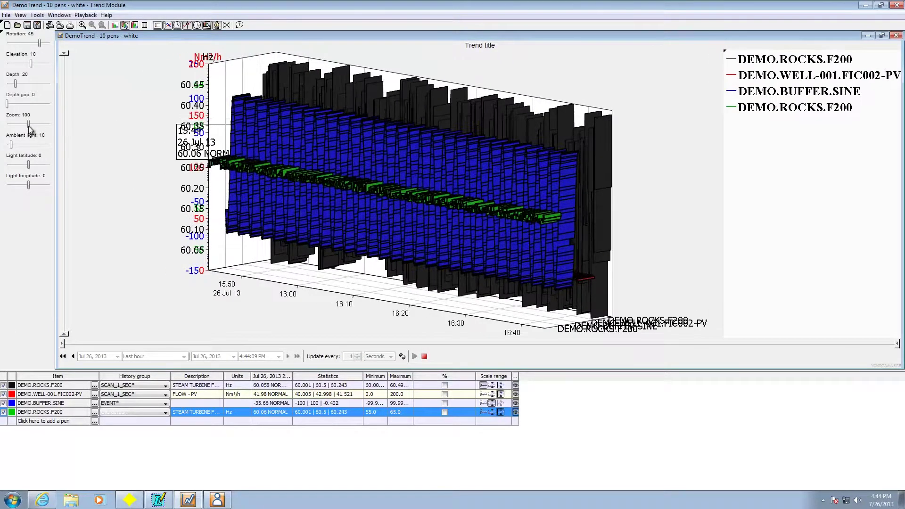
# Zoom the 3-D chart out, raise ambient light twice, then return to the 2-D view.
pyautogui.moveTo(28, 125); pyautogui.dragTo(11, 146)
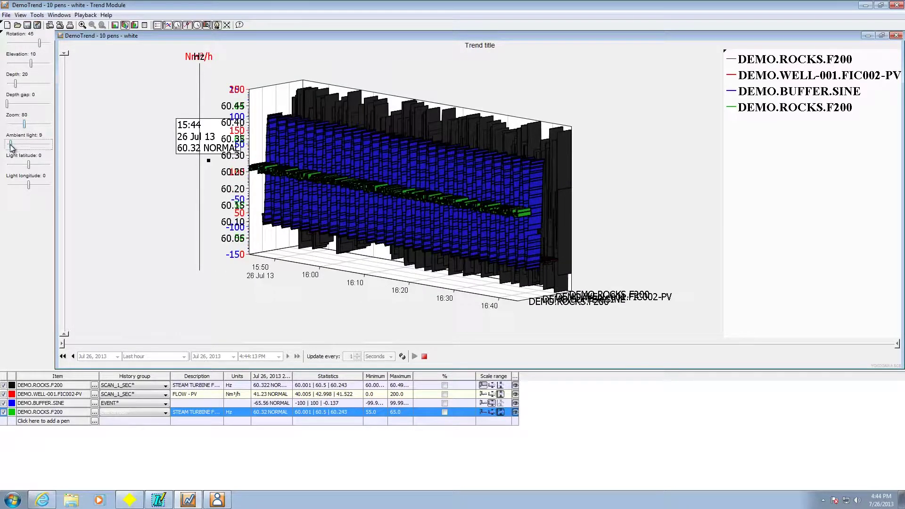
pyautogui.click(40, 146)
pyautogui.click(39, 146)
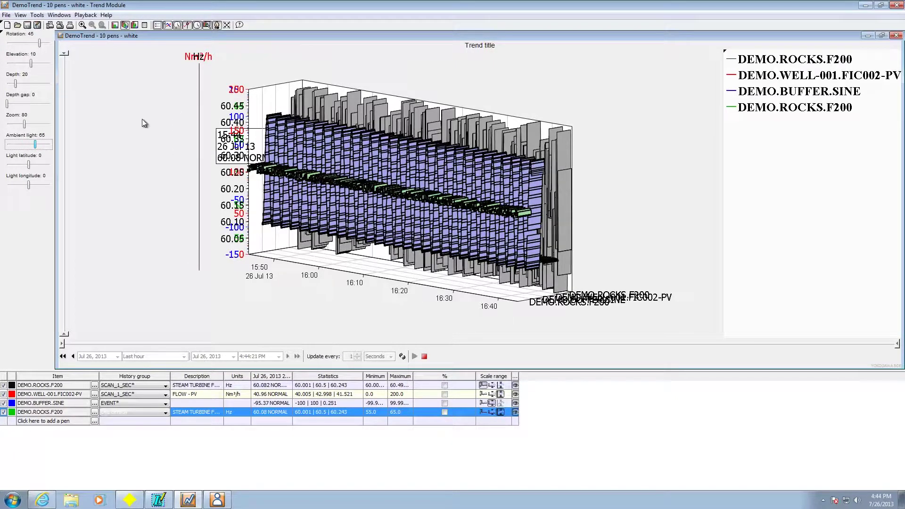
pyautogui.click(114, 25)
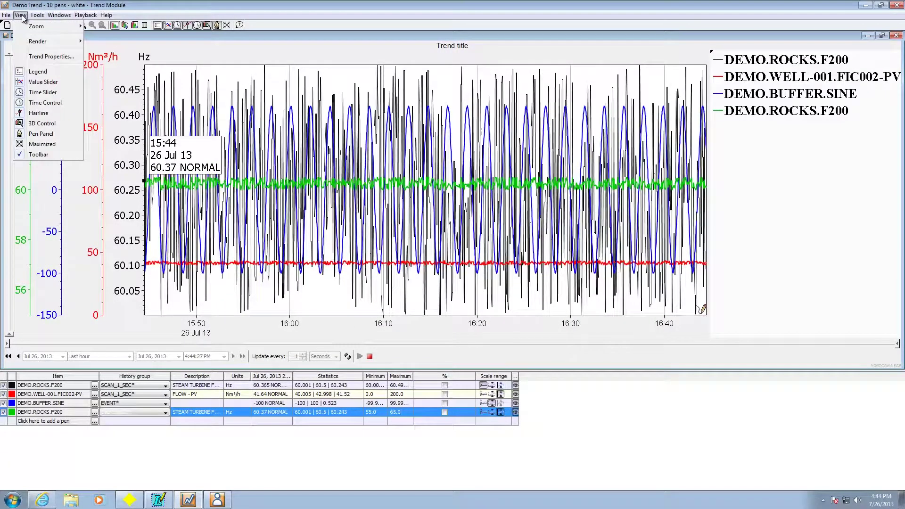
pyautogui.moveTo(38, 18)
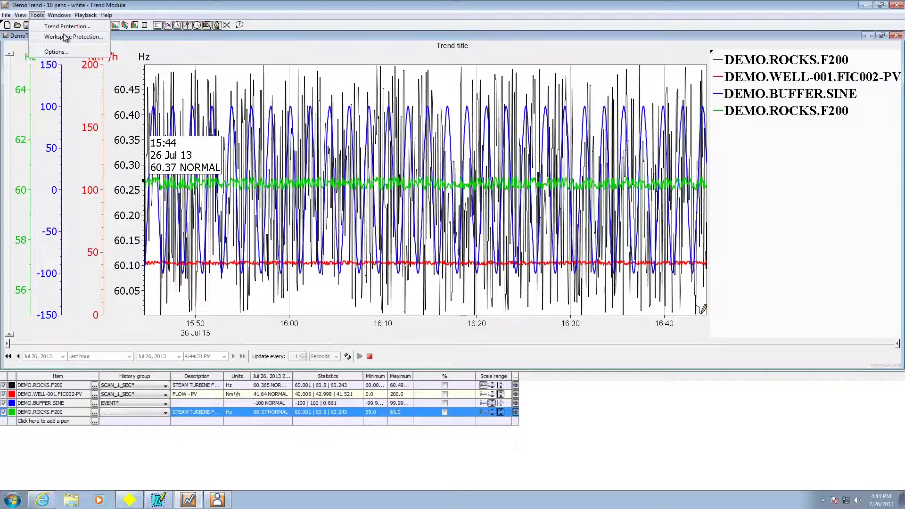
pyautogui.click(61, 52)
pyautogui.click(63, 17)
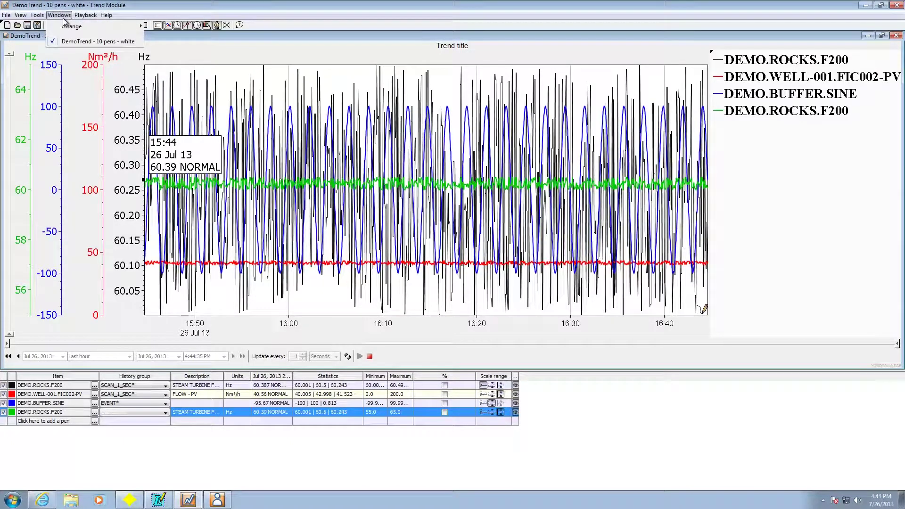
pyautogui.moveTo(70, 28)
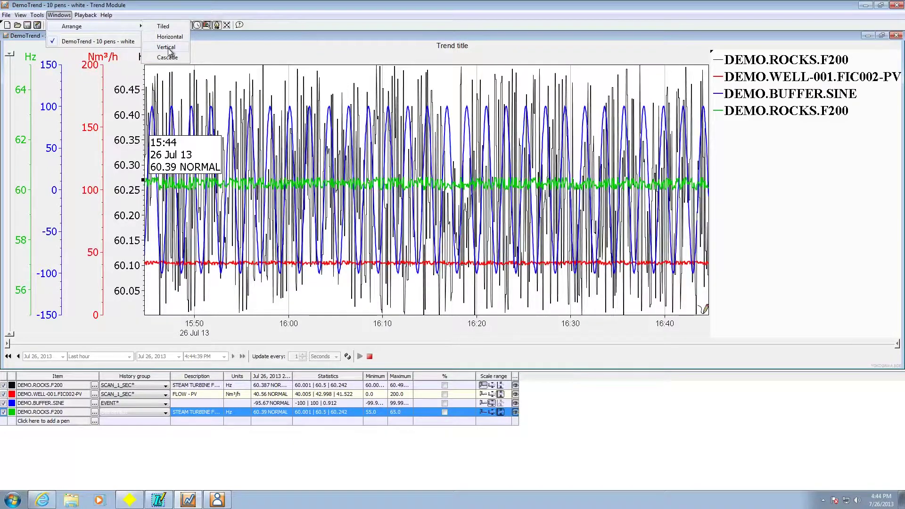
pyautogui.moveTo(95, 17)
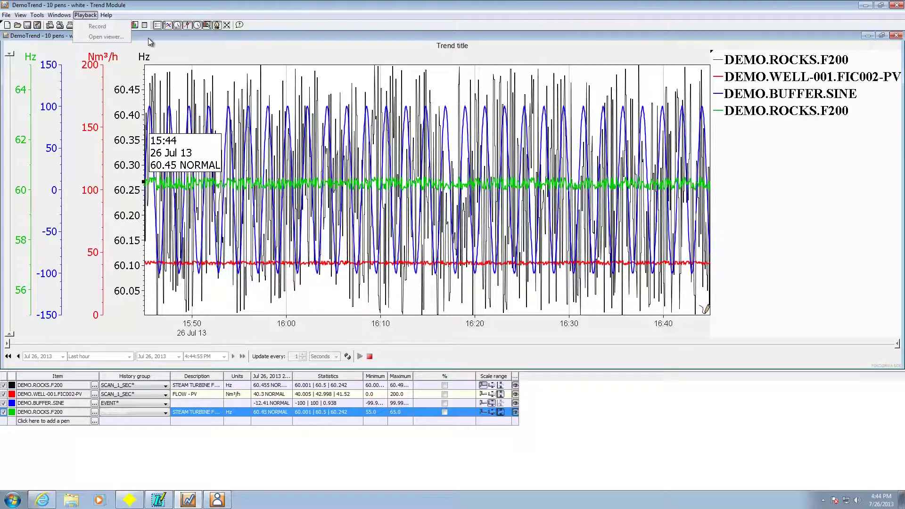
pyautogui.click(109, 15)
pyautogui.click(108, 15)
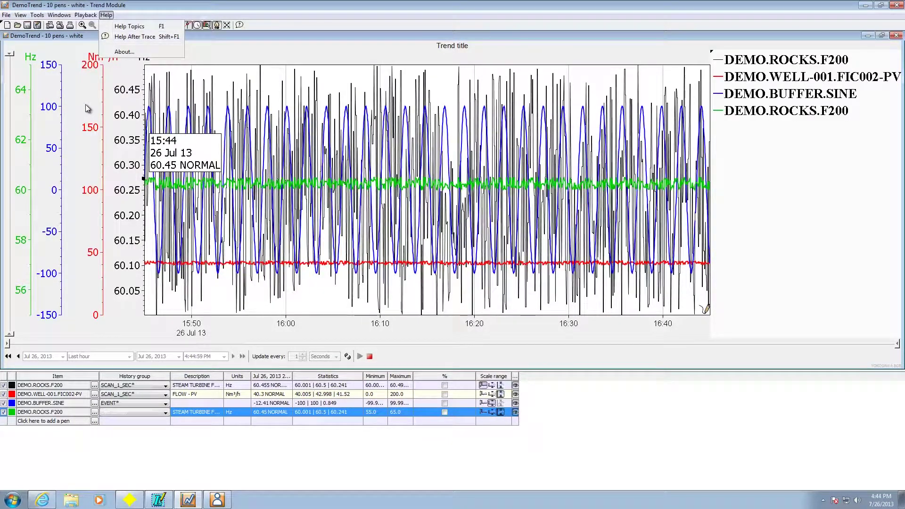
pyautogui.press('Escape')
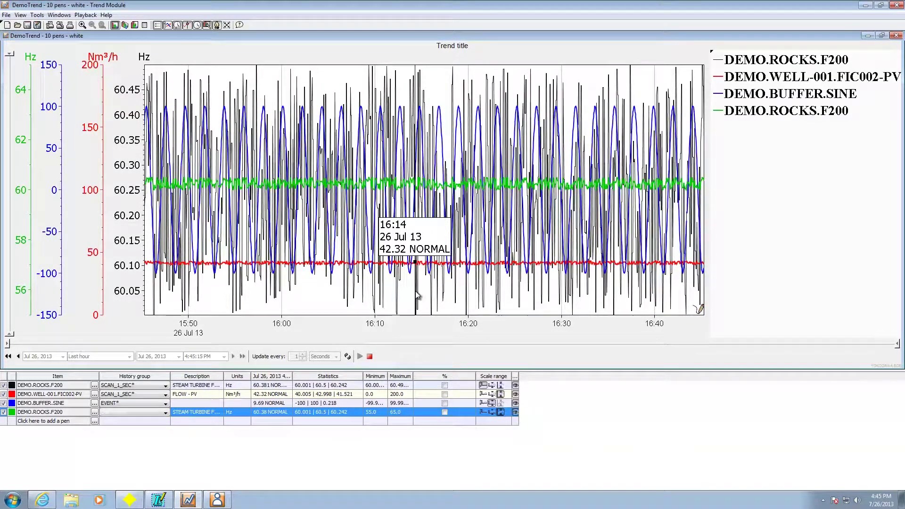
# Minimise the Trend Module and bring the operator display to its Main Menu.
pyautogui.click(869, 5)
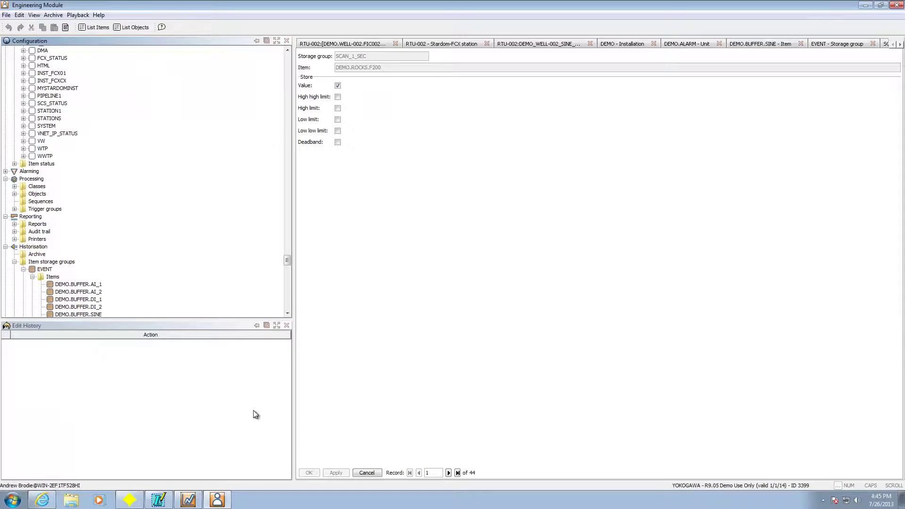
pyautogui.click(130, 500)
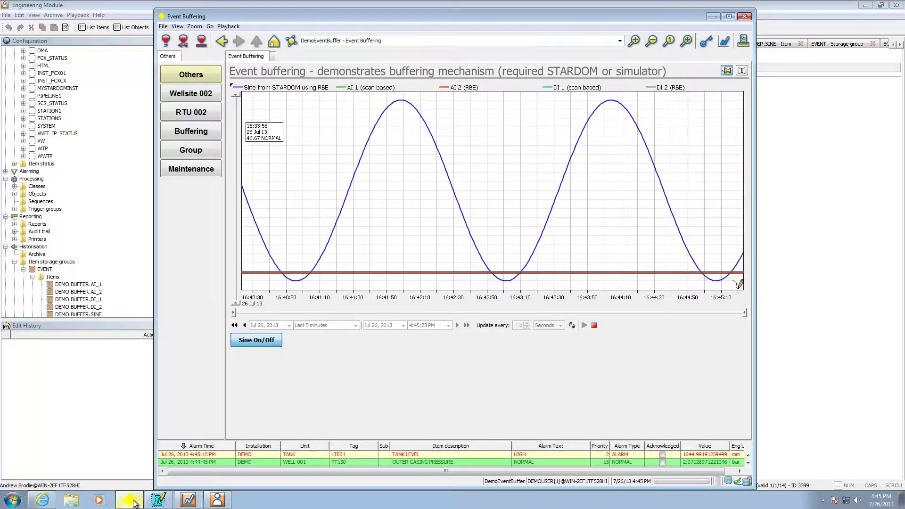
pyautogui.click(191, 76)
pyautogui.click(191, 75)
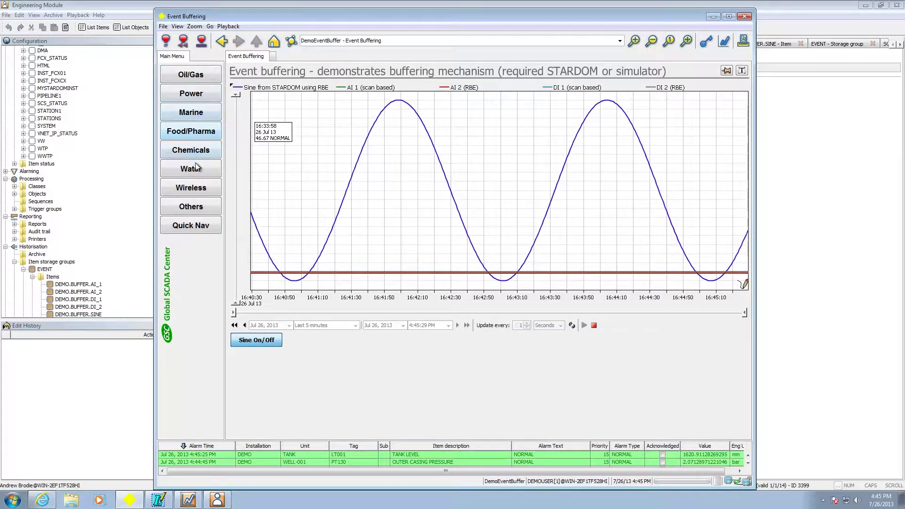
# Show the Power > Wind > Power Curve X-Y plot, then minimise the operator display.
pyautogui.click(196, 97)
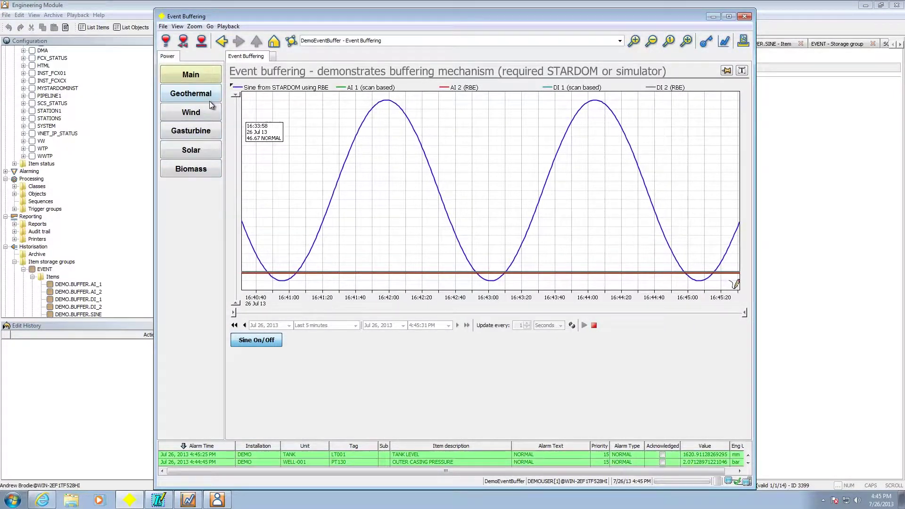
pyautogui.click(205, 112)
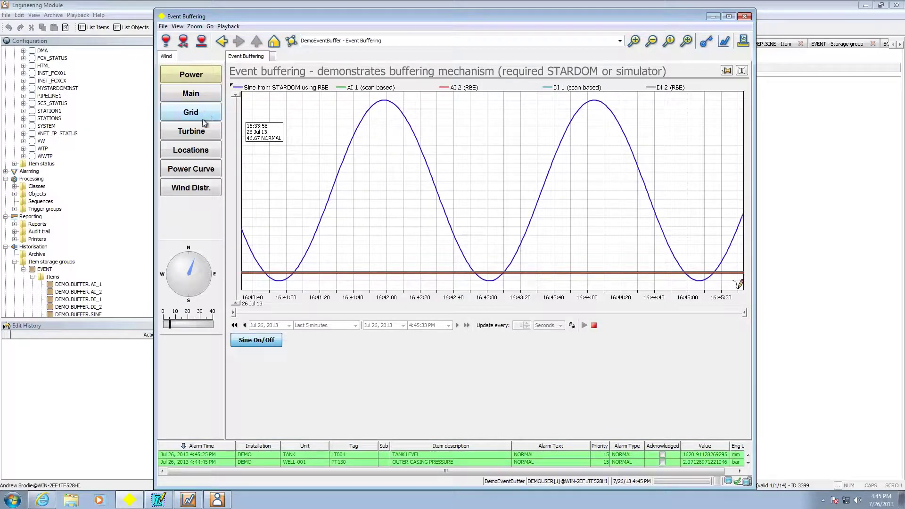
pyautogui.click(198, 171)
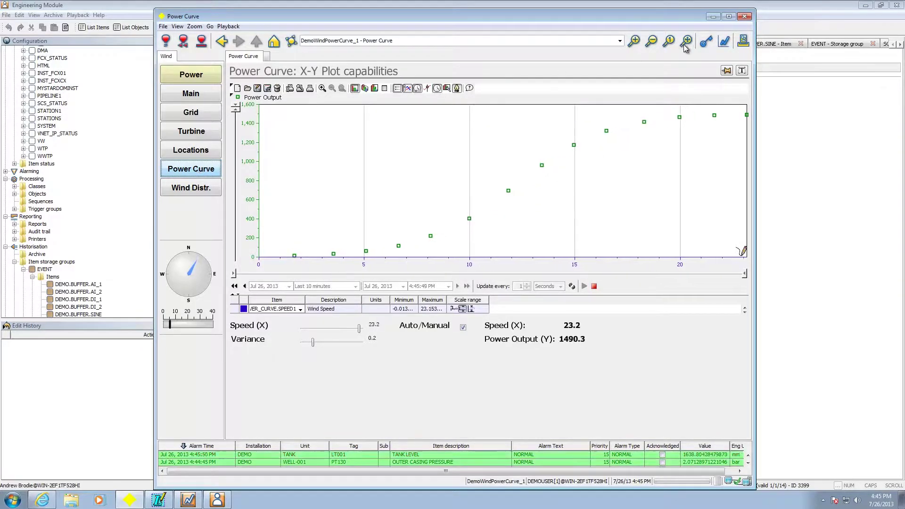
pyautogui.click(713, 17)
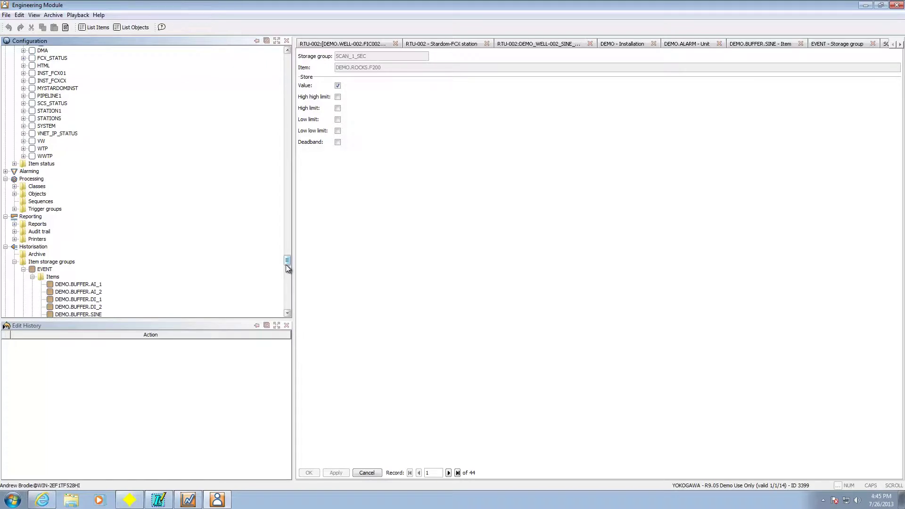
# Launch the Engineering Module from the FAST TOOLS program group and scroll its configuration tree.
pyautogui.moveTo(287, 261); pyautogui.dragTo(283, 59)
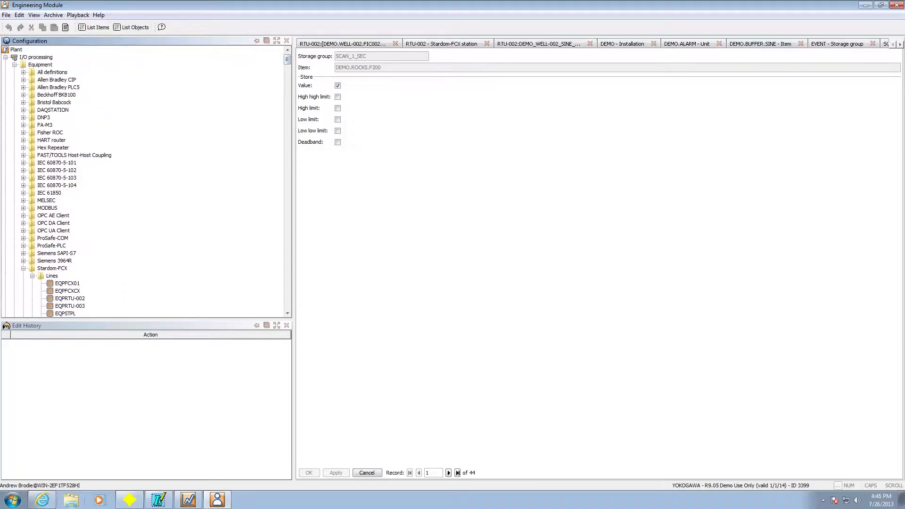
pyautogui.click(15, 500)
pyautogui.click(22, 460)
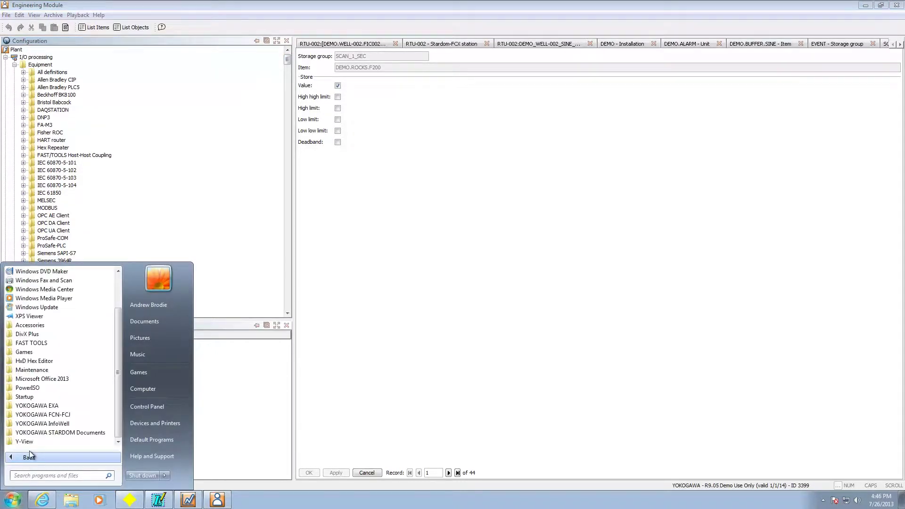
pyautogui.click(49, 344)
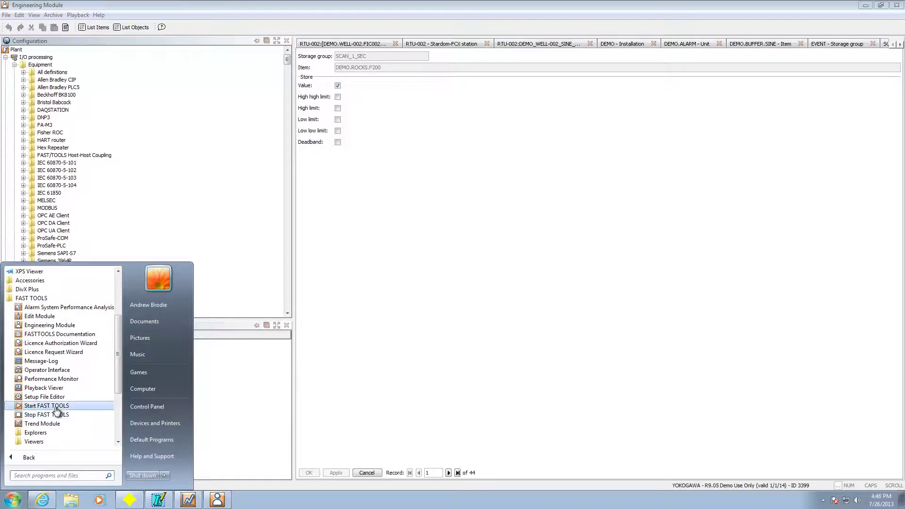
pyautogui.click(71, 325)
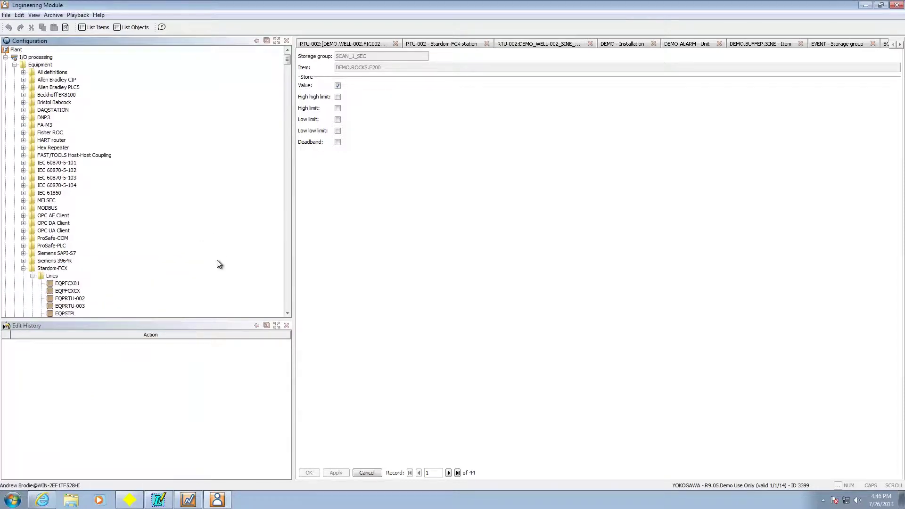
pyautogui.scroll(-2, 287, 61)
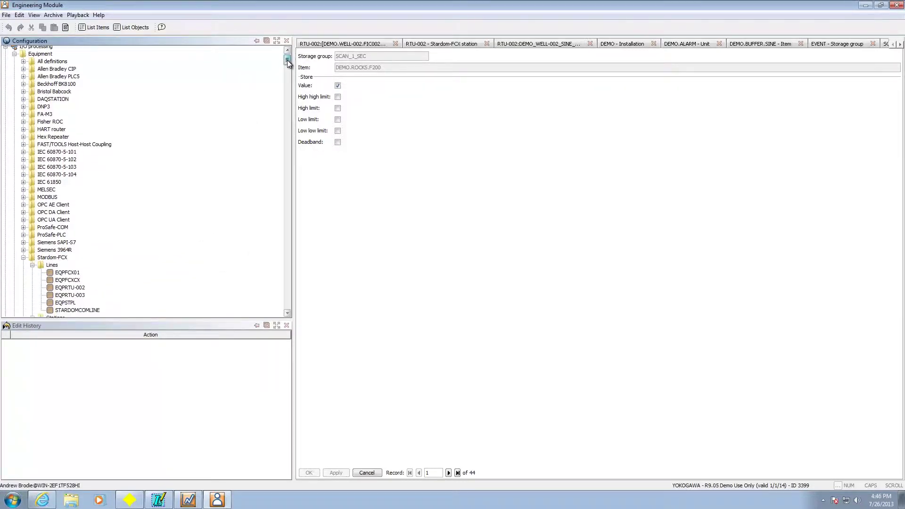
pyautogui.scroll(2, 288, 58)
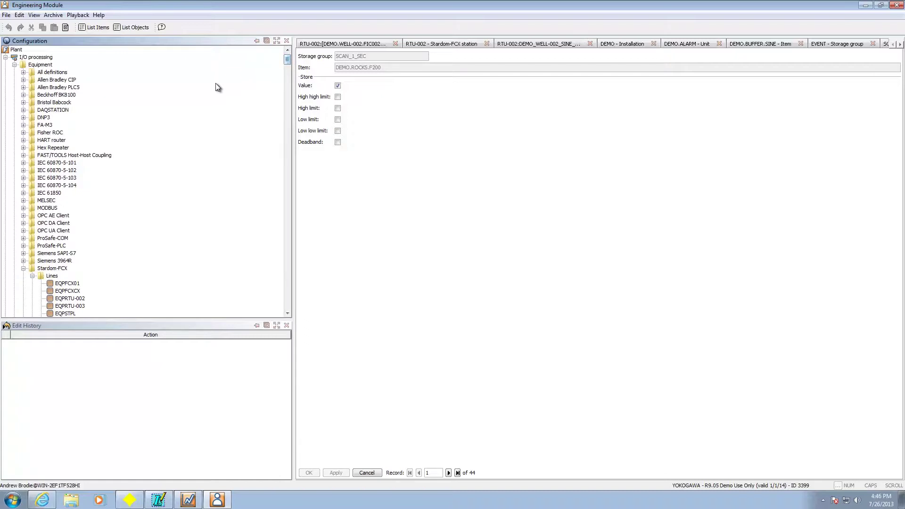
pyautogui.scroll(-4, 286, 65)
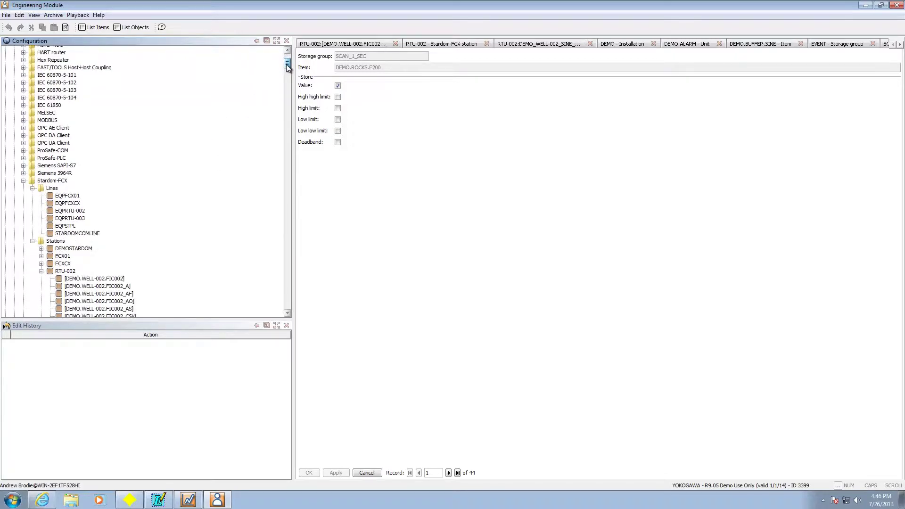
pyautogui.scroll(4, 286, 64)
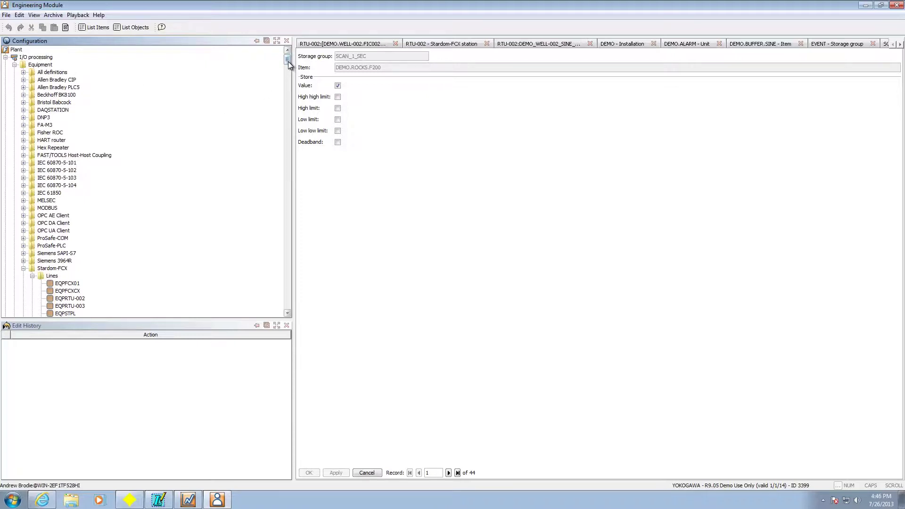
pyautogui.scroll(-8, 290, 72)
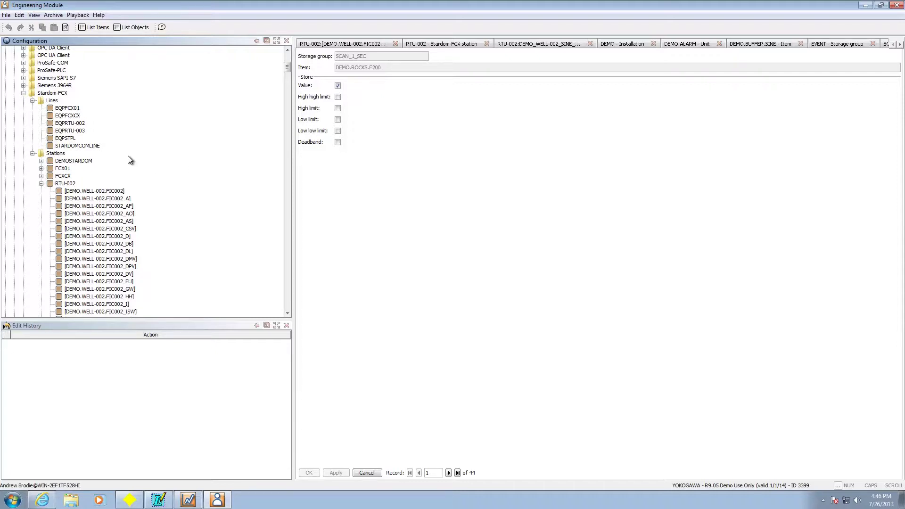
# Review RTU-002's scan interval and history options, then show its [DEMO.WELL-002.FIC002] point properties.
pyautogui.rightClick(71, 186)
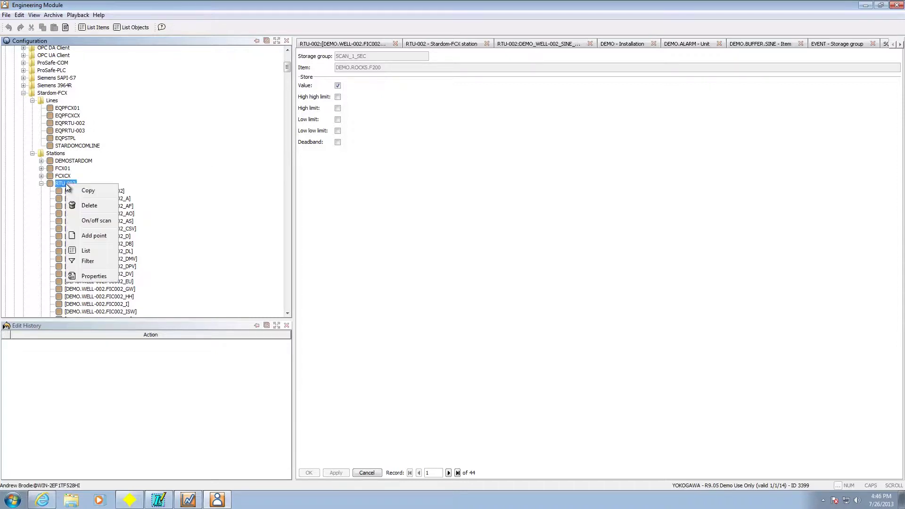
pyautogui.click(96, 278)
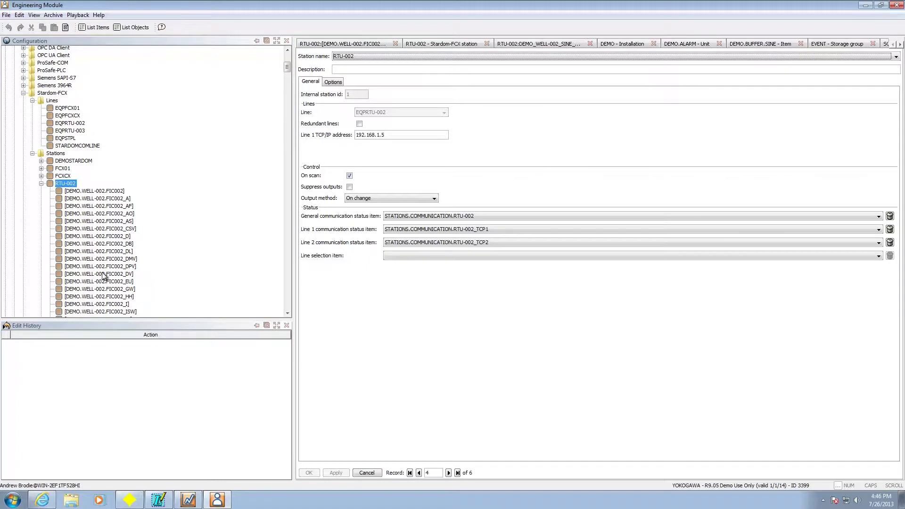
pyautogui.click(338, 83)
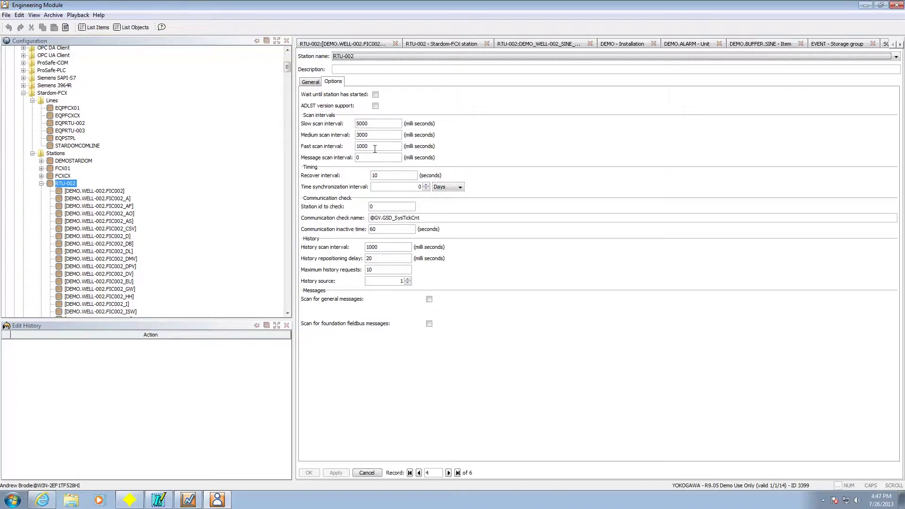
pyautogui.moveTo(374, 149)
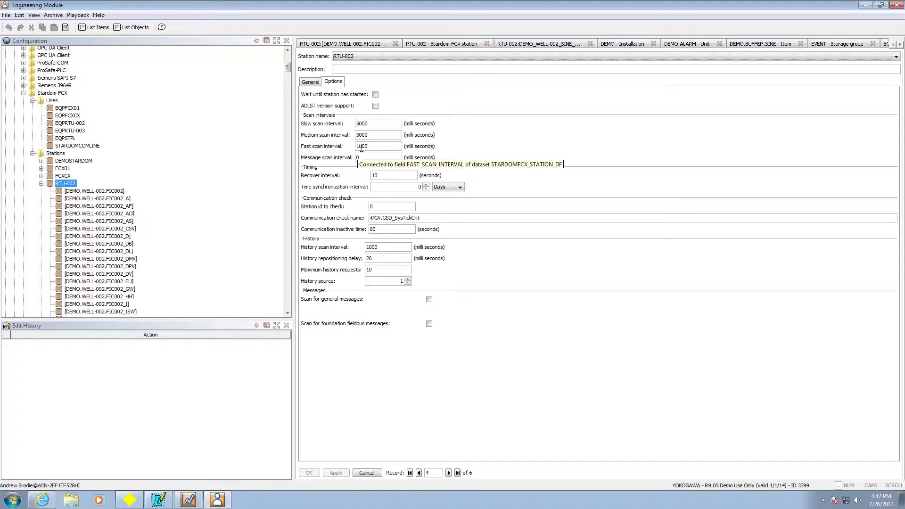
pyautogui.click(99, 191)
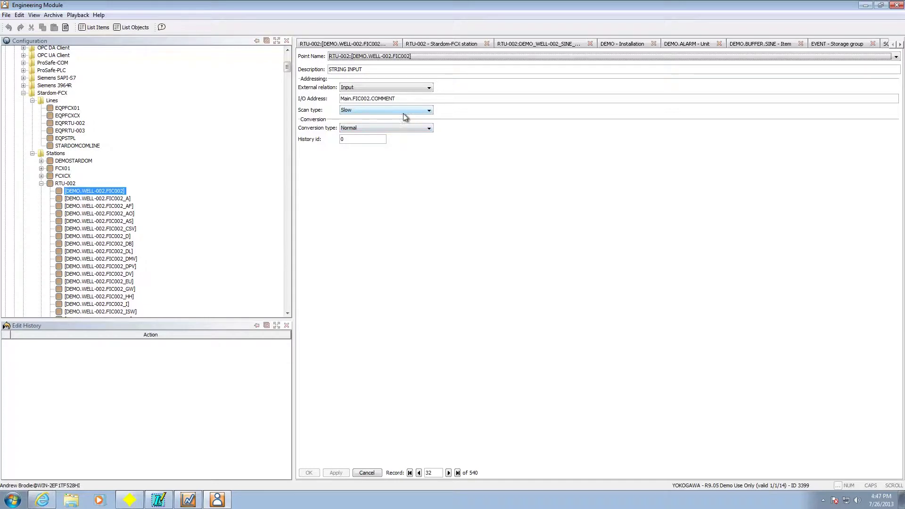
# Show DEMO_WELL-002_SINE_POINT's settings: Main.sine input, Fast scan, Normal conversion, history id 1.
pyautogui.scroll(-20, 286, 90)
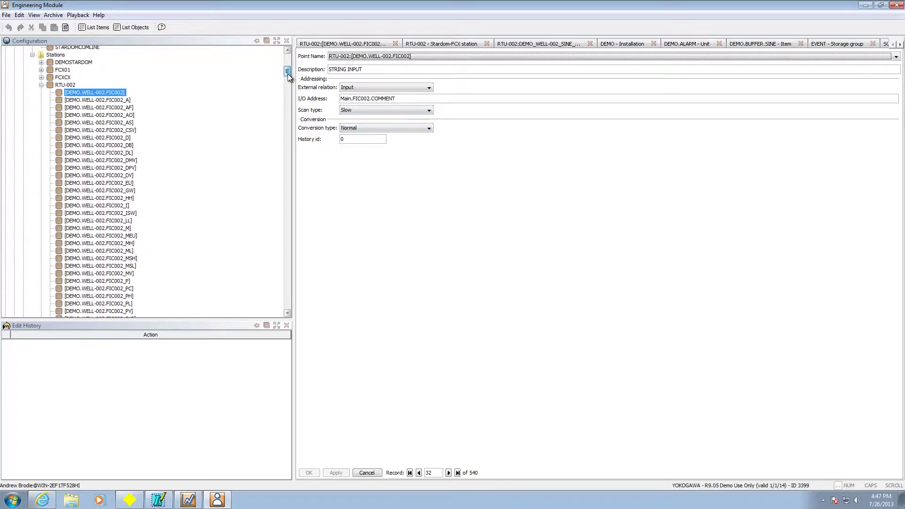
pyautogui.scroll(-20, 269, 235)
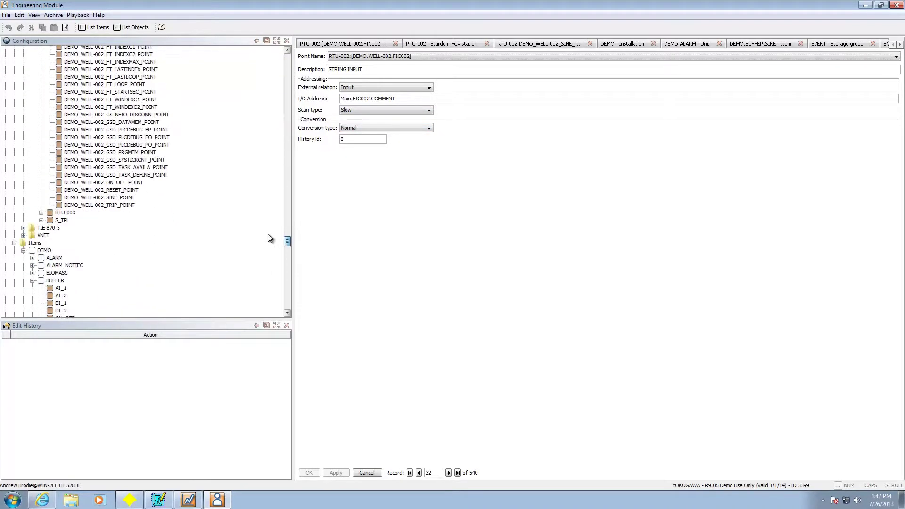
pyautogui.click(114, 187)
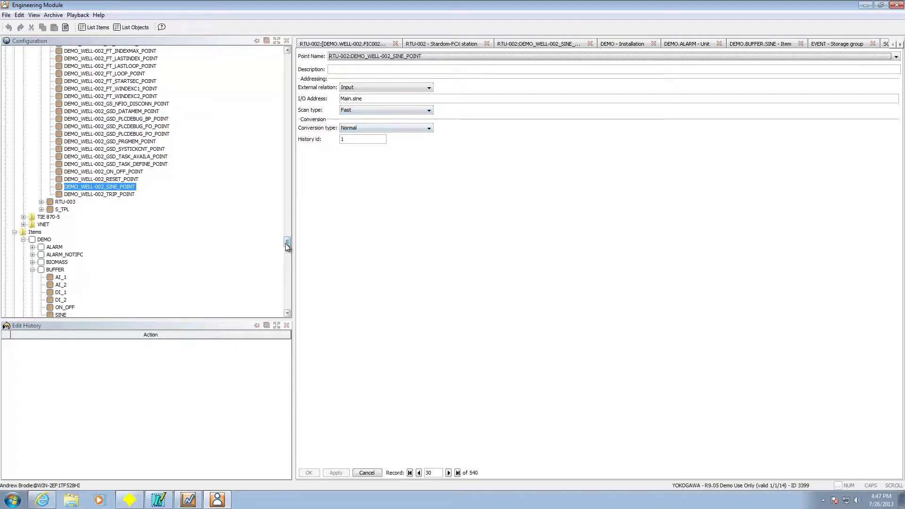
pyautogui.moveTo(287, 244); pyautogui.dragTo(284, 57)
# Collapse the RTU-002 station branch in the configuration tree.
pyautogui.click(41, 206)
pyautogui.click(65, 206)
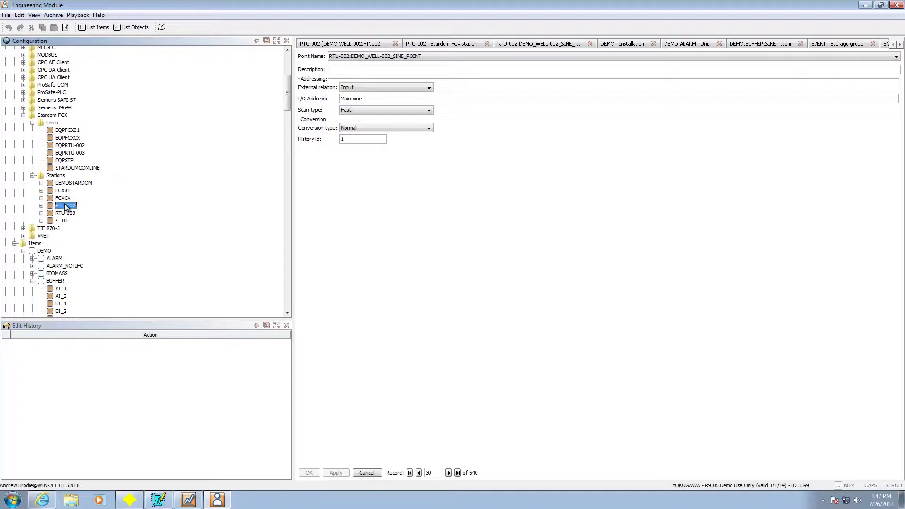
pyautogui.moveTo(284, 106); pyautogui.dragTo(286, 110)
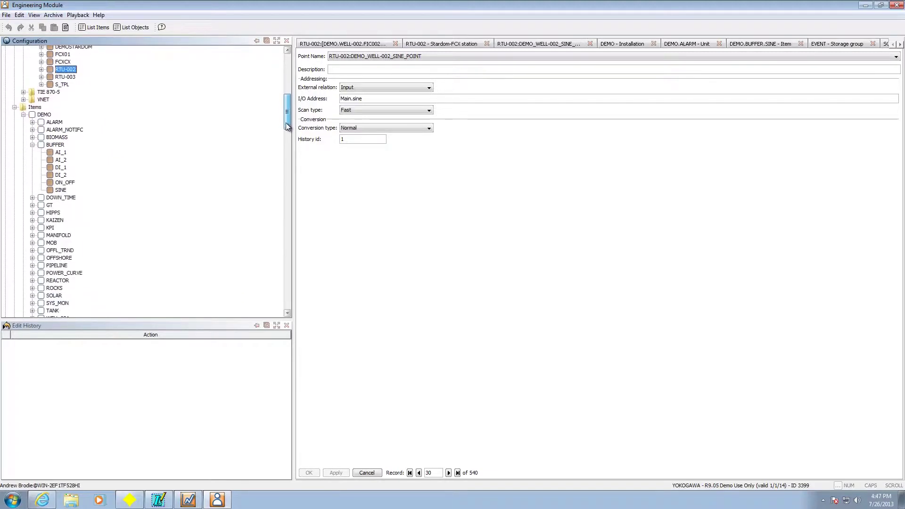
pyautogui.moveTo(287, 125); pyautogui.dragTo(289, 132)
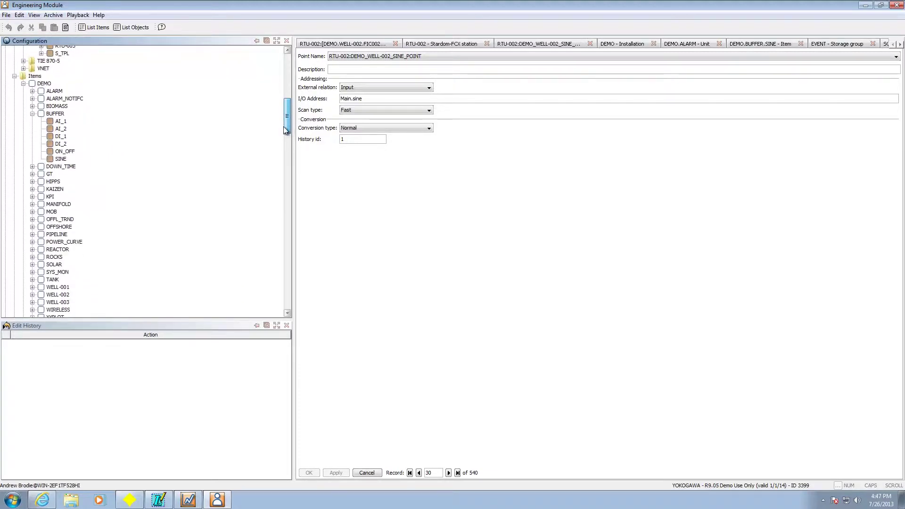
# Start a new installation under Items and close the FIC002, RTU-002, sine, DEMO.ALARM and DEMO editors.
pyautogui.rightClick(38, 79)
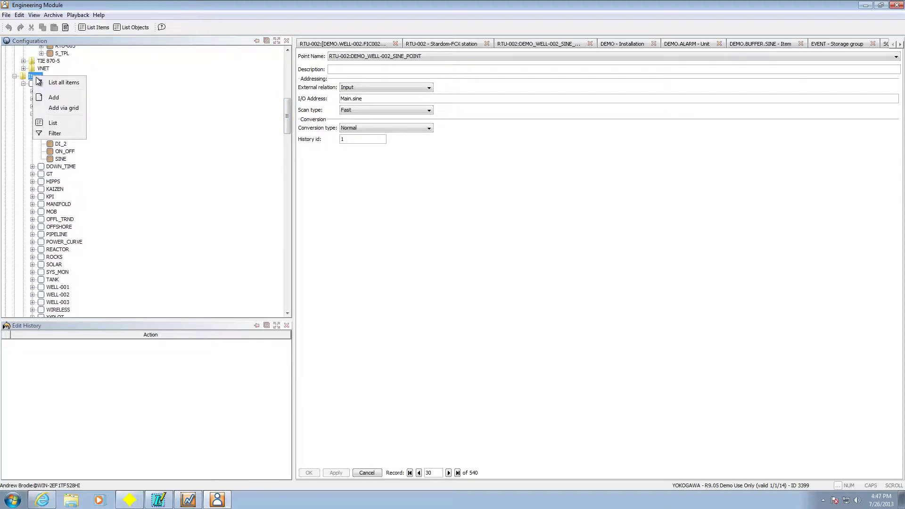
pyautogui.click(56, 96)
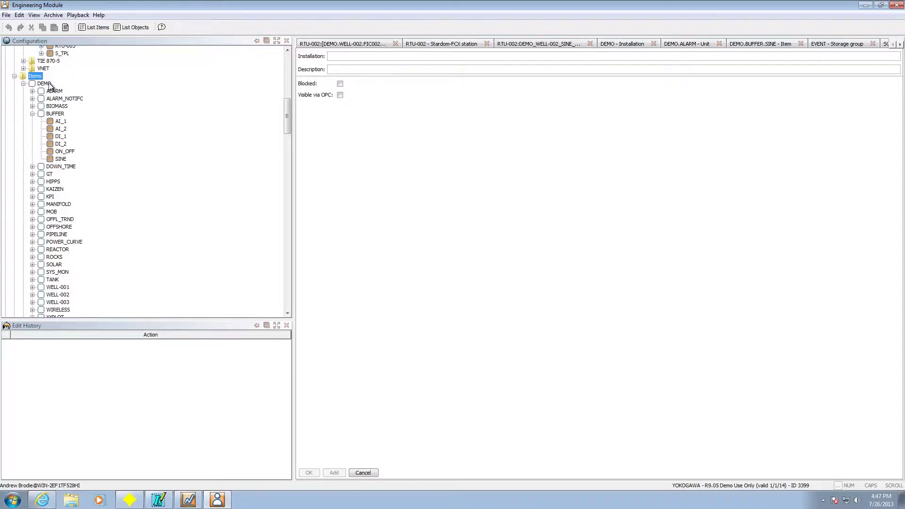
pyautogui.click(396, 43)
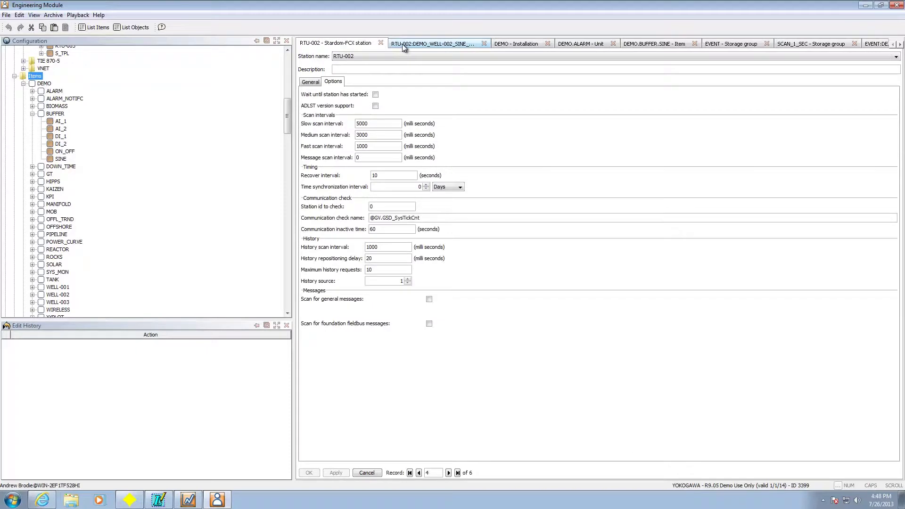
pyautogui.click(382, 44)
pyautogui.click(392, 44)
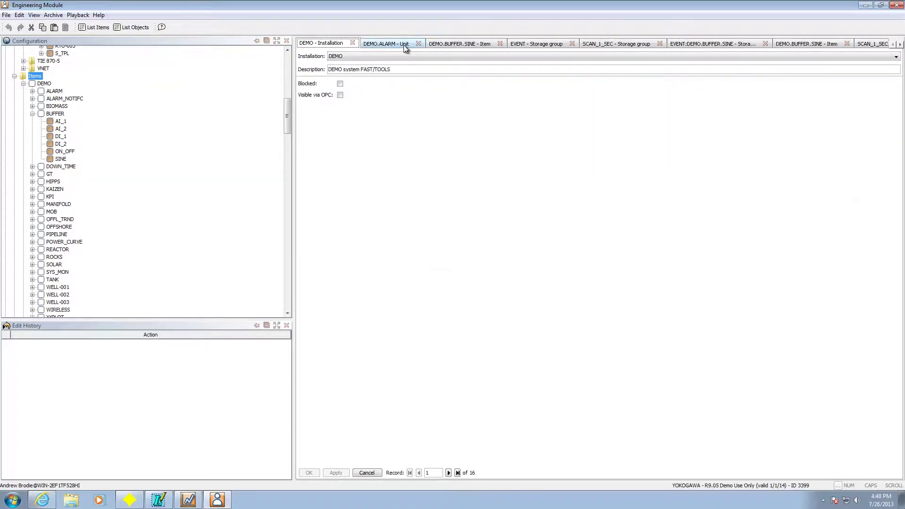
pyautogui.click(419, 44)
pyautogui.click(357, 44)
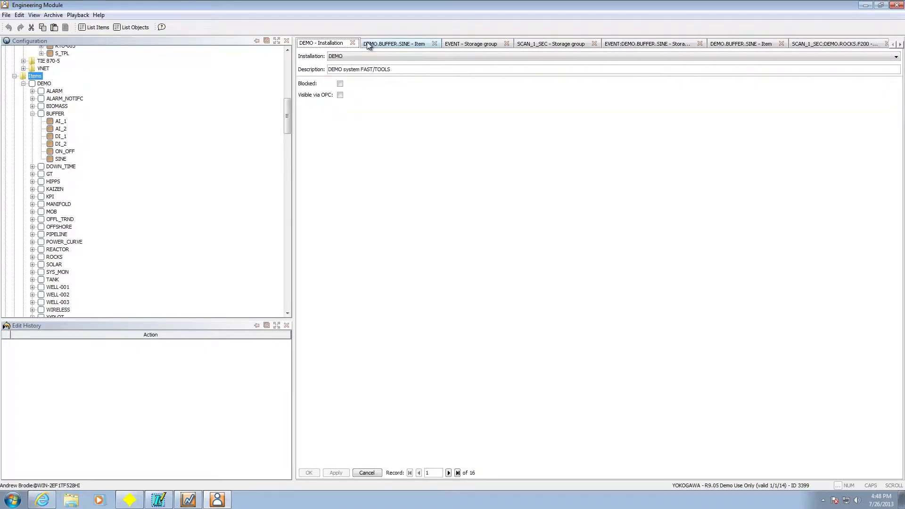
pyautogui.click(357, 44)
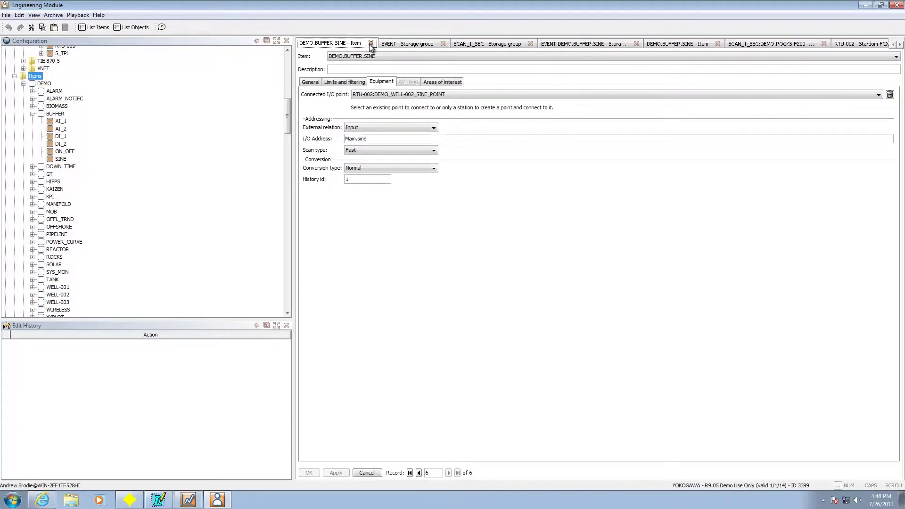
pyautogui.click(372, 44)
# Close the remaining storage group, buffer item, FIC002, RTU-002 and Installation editors.
pyautogui.click(361, 43)
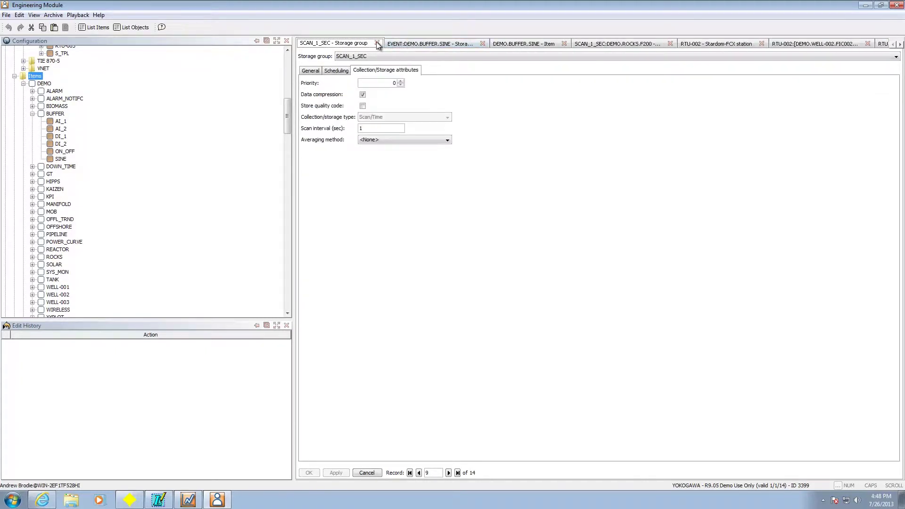
pyautogui.click(378, 44)
pyautogui.click(395, 43)
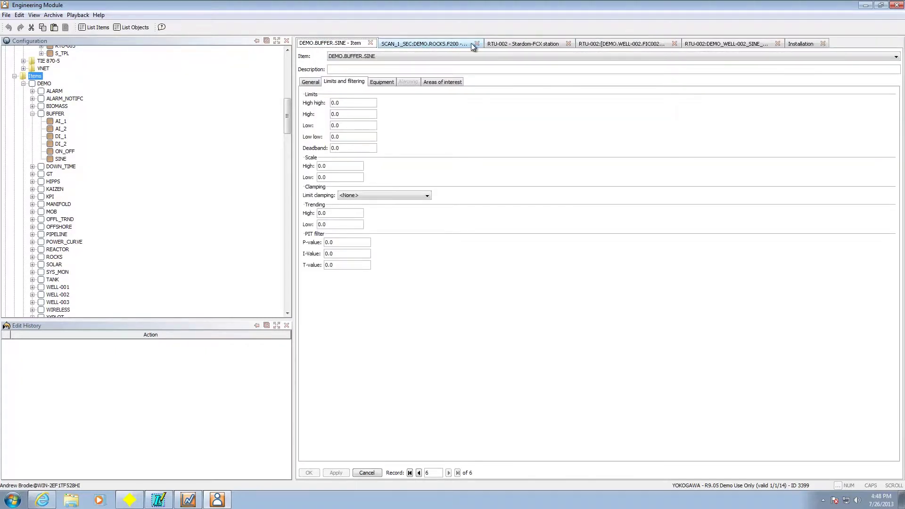
pyautogui.click(476, 43)
pyautogui.click(371, 44)
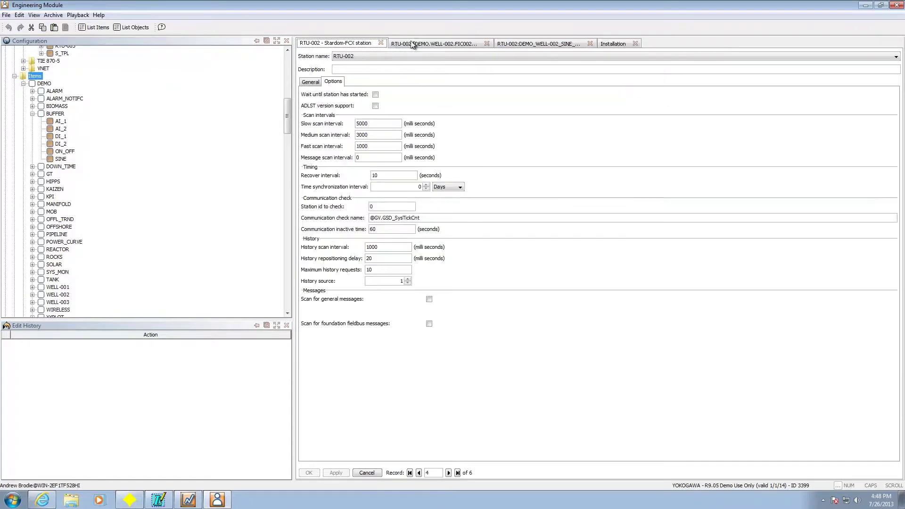
pyautogui.click(488, 44)
pyautogui.click(381, 43)
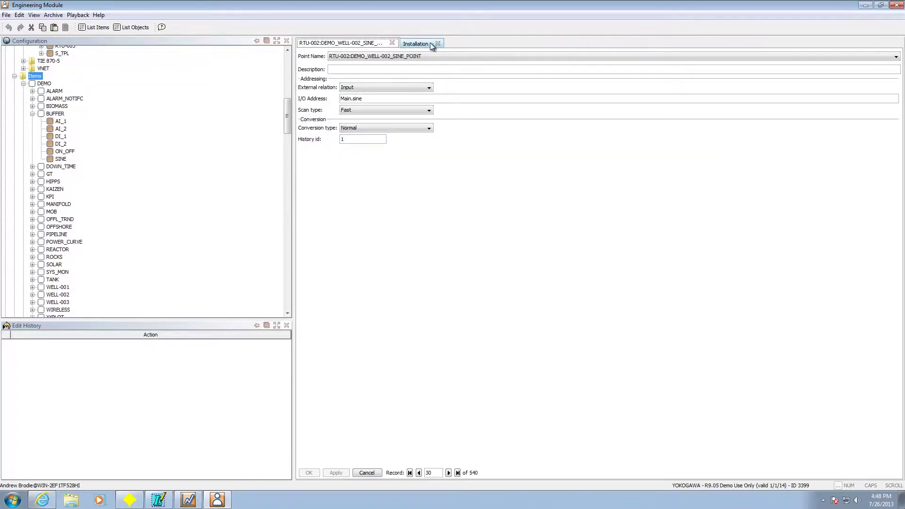
pyautogui.click(439, 43)
pyautogui.click(439, 43)
pyautogui.click(405, 43)
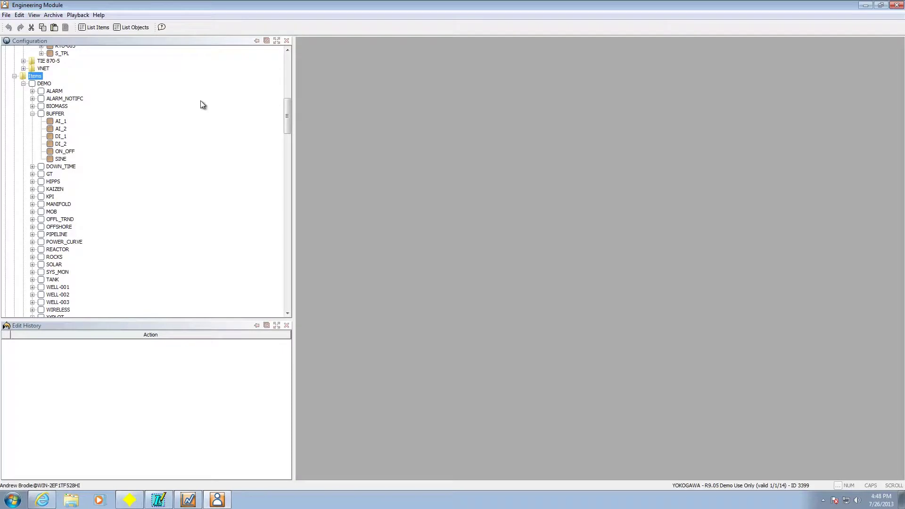
# Open DEMO.BUFFER.SINE on its Limits and filtering tab, all values 0.0, and get PIT filter context help.
pyautogui.rightClick(44, 84)
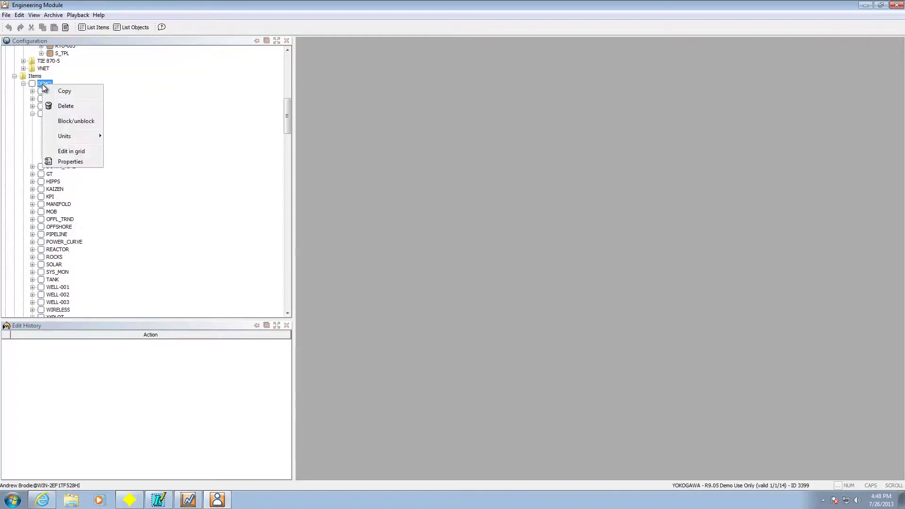
pyautogui.moveTo(82, 138)
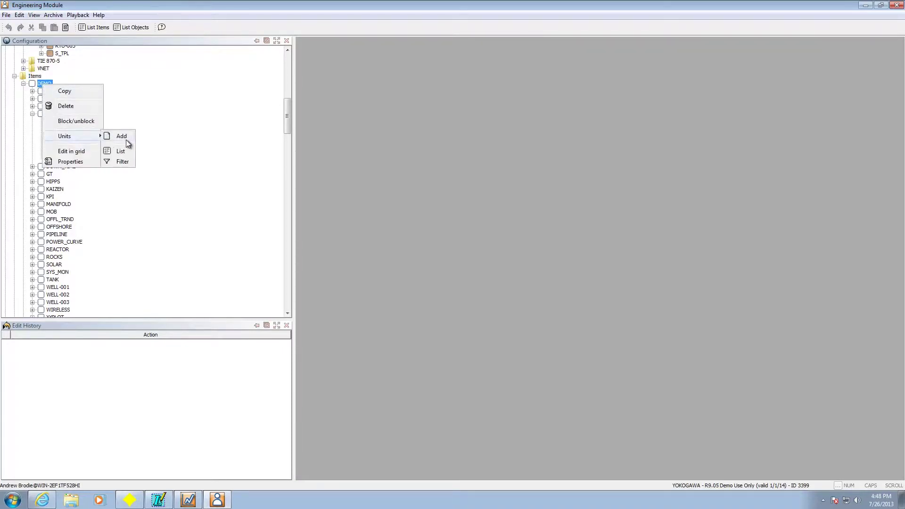
pyautogui.click(210, 88)
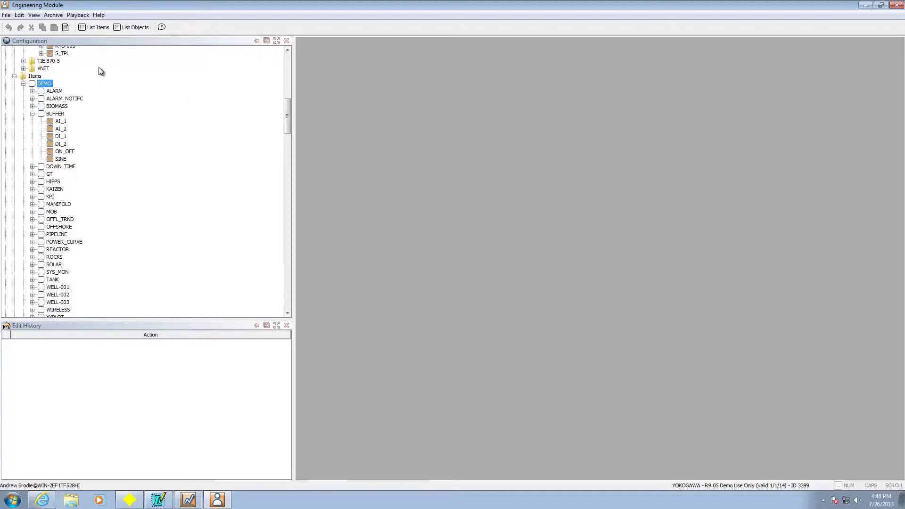
pyautogui.click(62, 159)
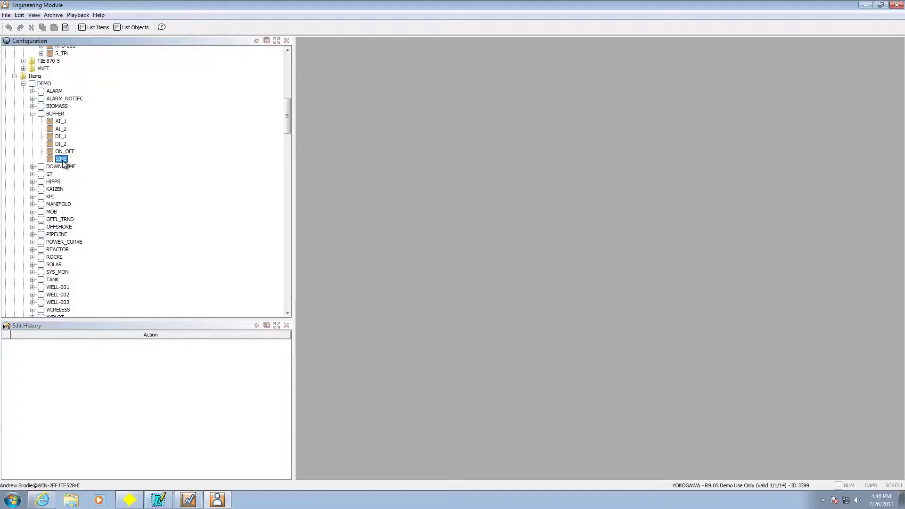
pyautogui.doubleClick(61, 159)
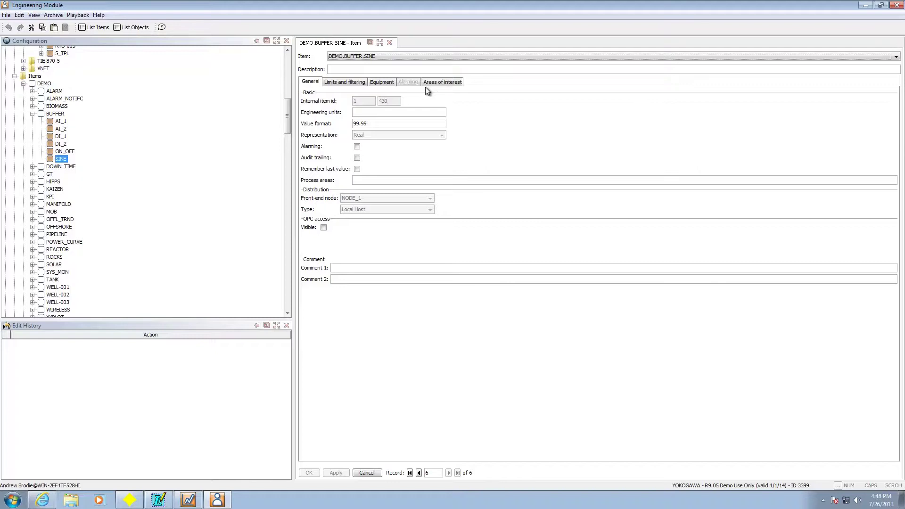
pyautogui.click(350, 83)
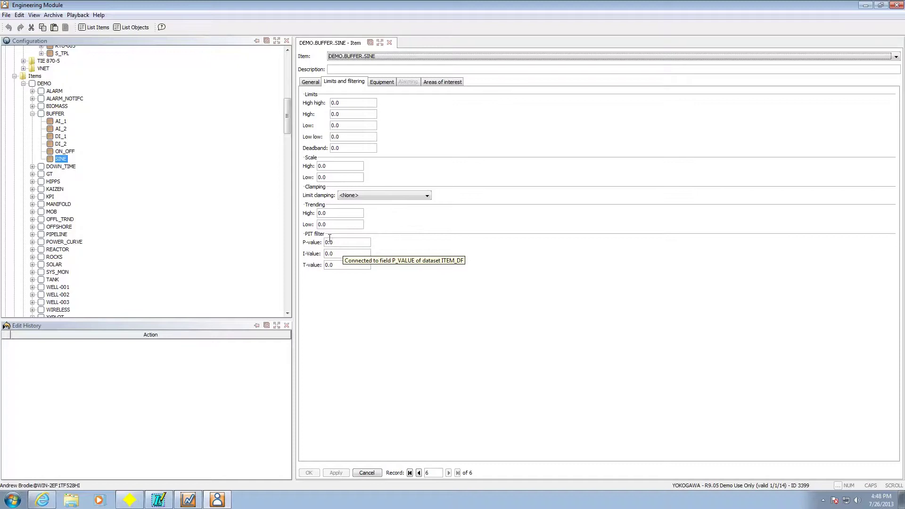
pyautogui.click(162, 27)
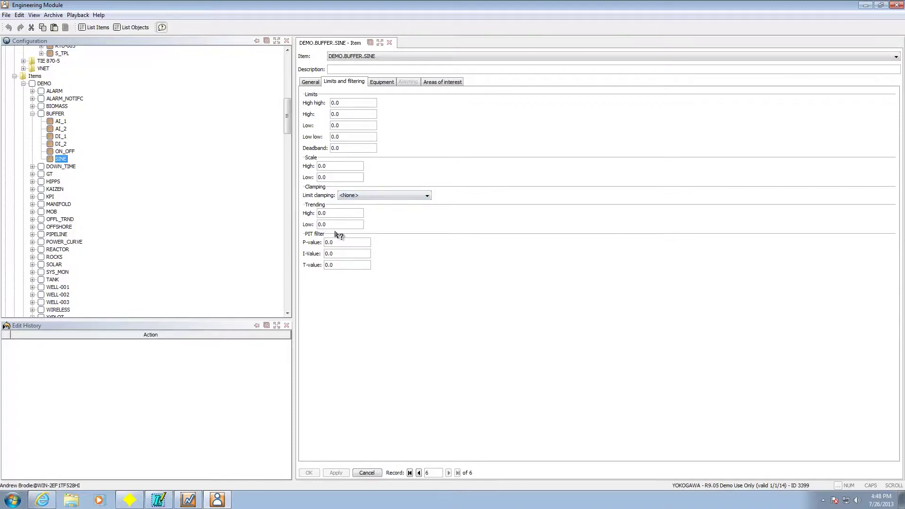
pyautogui.click(340, 244)
pyautogui.click(31, 57)
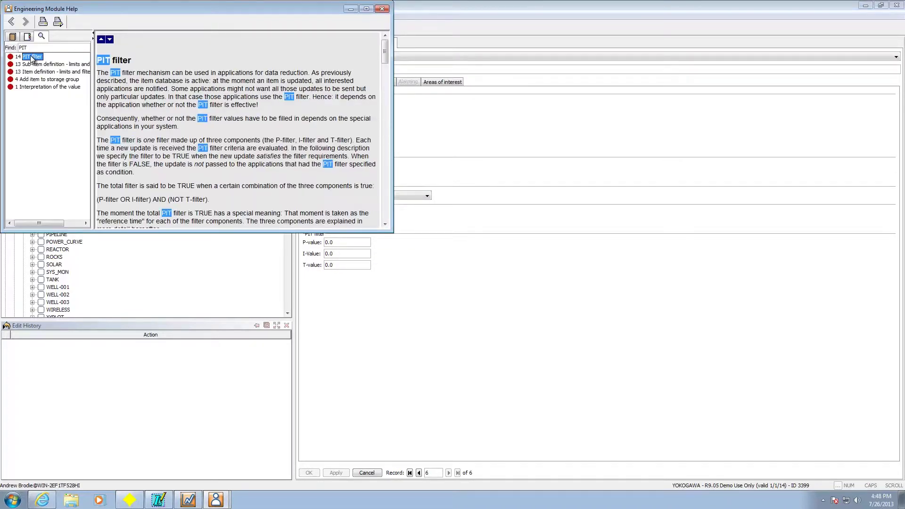
pyautogui.moveTo(359, 233); pyautogui.dragTo(358, 425)
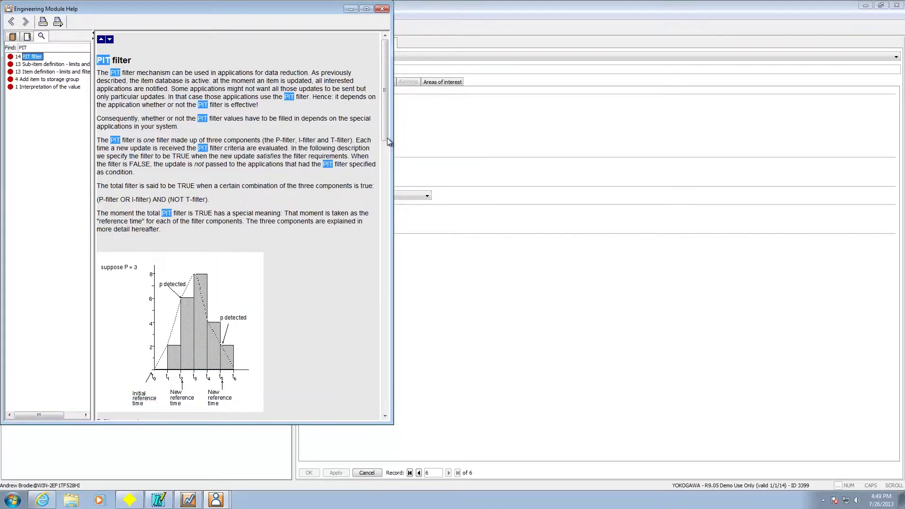
pyautogui.moveTo(386, 138)
pyautogui.mouseDown()
pyautogui.moveTo(371, 394)
pyautogui.moveTo(382, 337)
pyautogui.moveTo(388, 130)
pyautogui.moveTo(380, 129)
pyautogui.mouseUp()
pyautogui.click(383, 10)
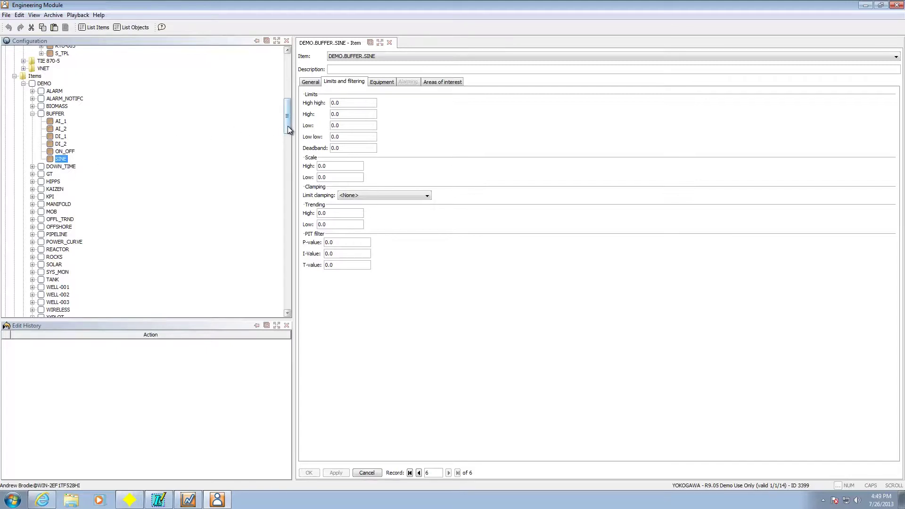
pyautogui.moveTo(288, 130); pyautogui.dragTo(281, 188)
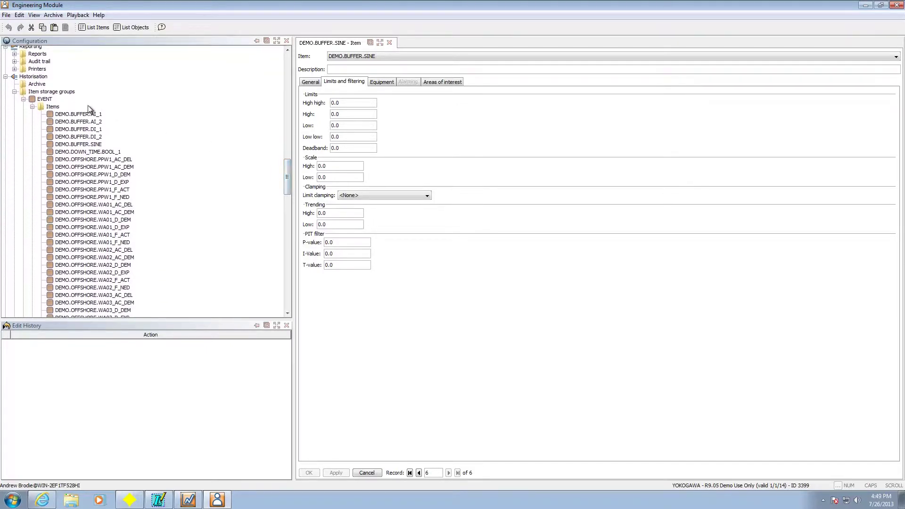
# Open the EVENT storage group's settings and browse its Scheduling and Collection/Storage attributes tabs.
pyautogui.rightClick(47, 93)
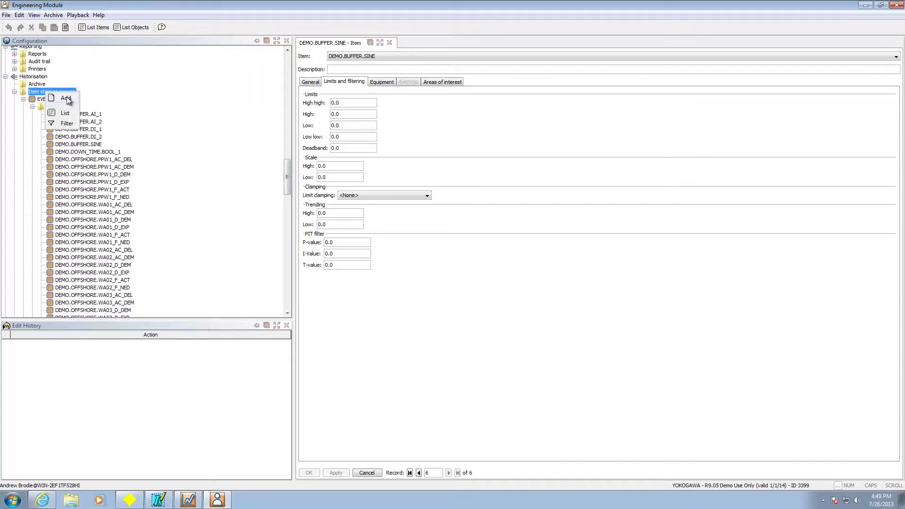
pyautogui.click(145, 91)
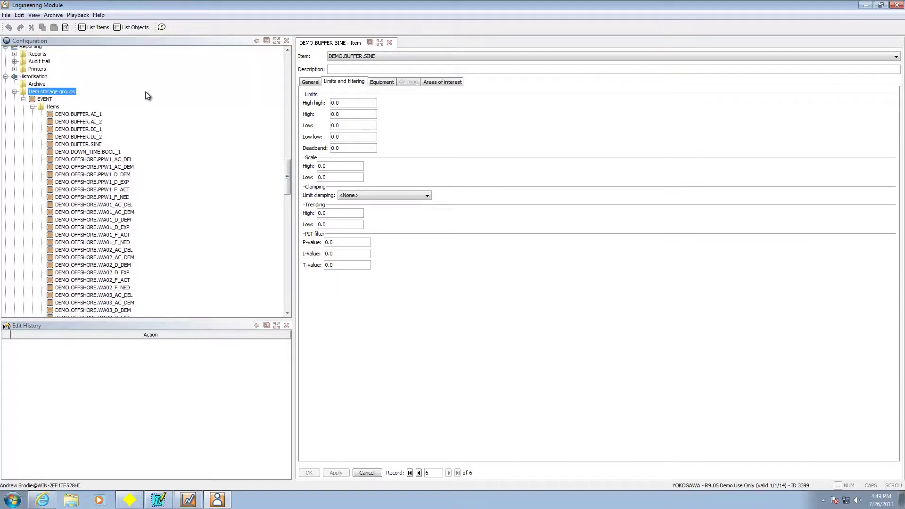
pyautogui.doubleClick(45, 100)
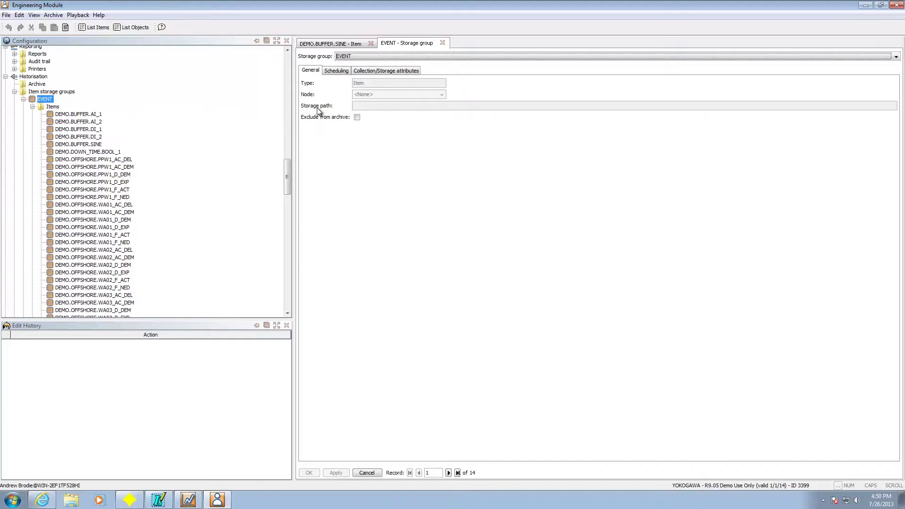
pyautogui.click(336, 70)
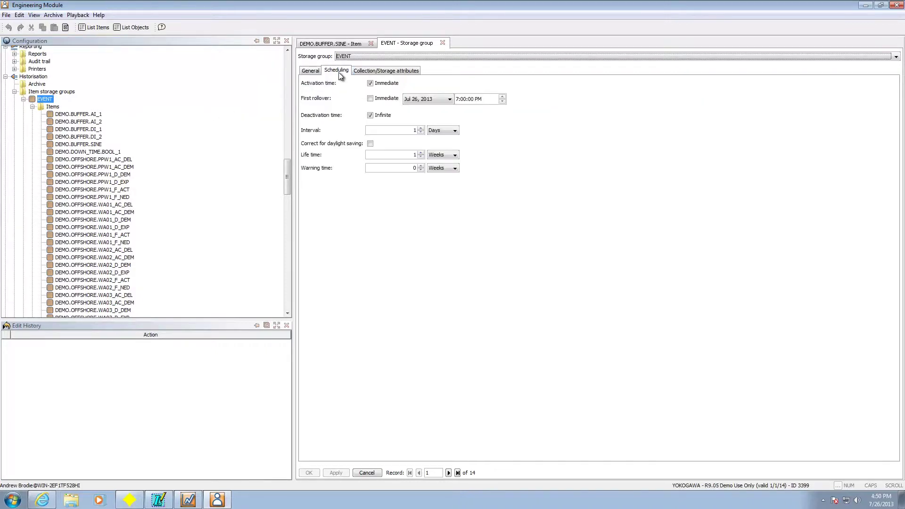
pyautogui.click(370, 72)
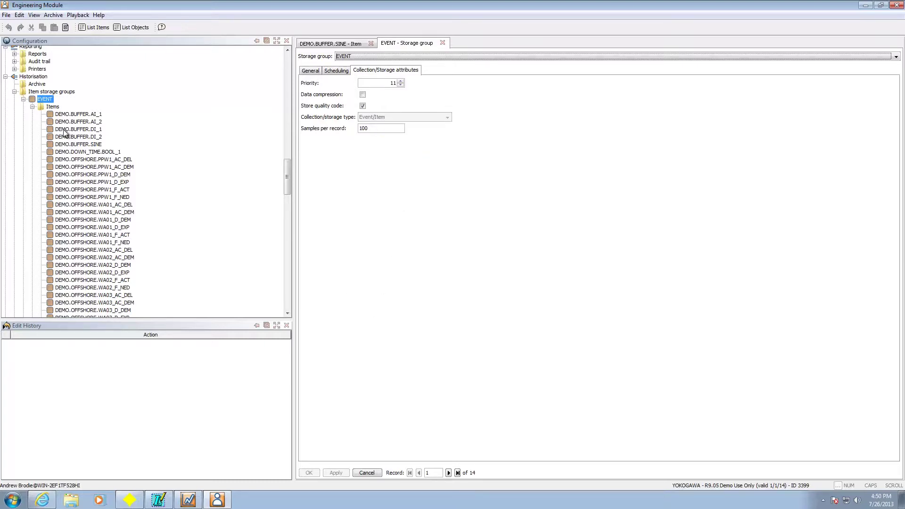
# Open DEMO.BUFFER.AI_1's storage settings in EVENT, then collapse its items and reopen EVENT's General settings.
pyautogui.doubleClick(89, 114)
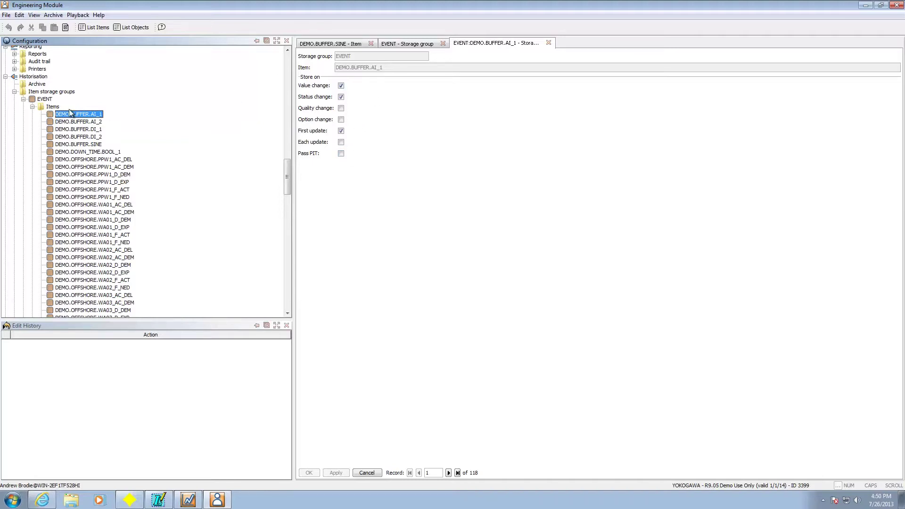
pyautogui.click(52, 107)
pyautogui.doubleClick(52, 107)
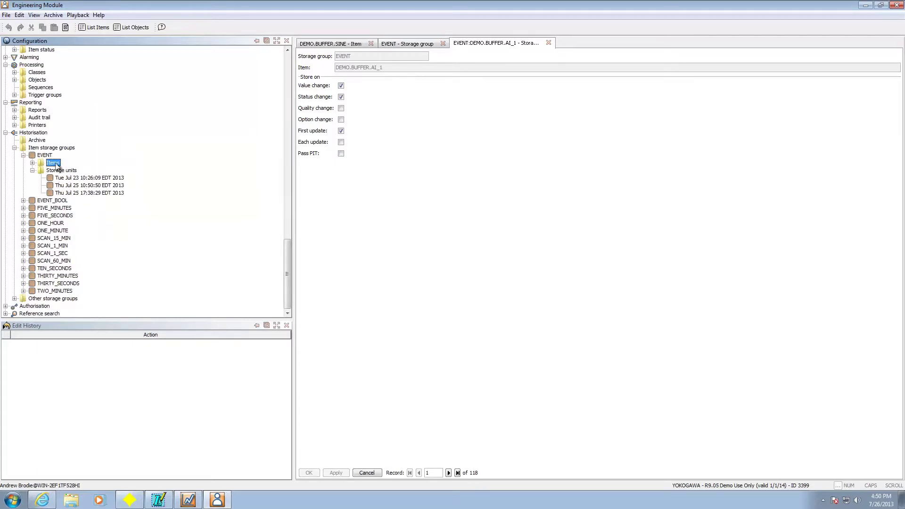
pyautogui.doubleClick(44, 156)
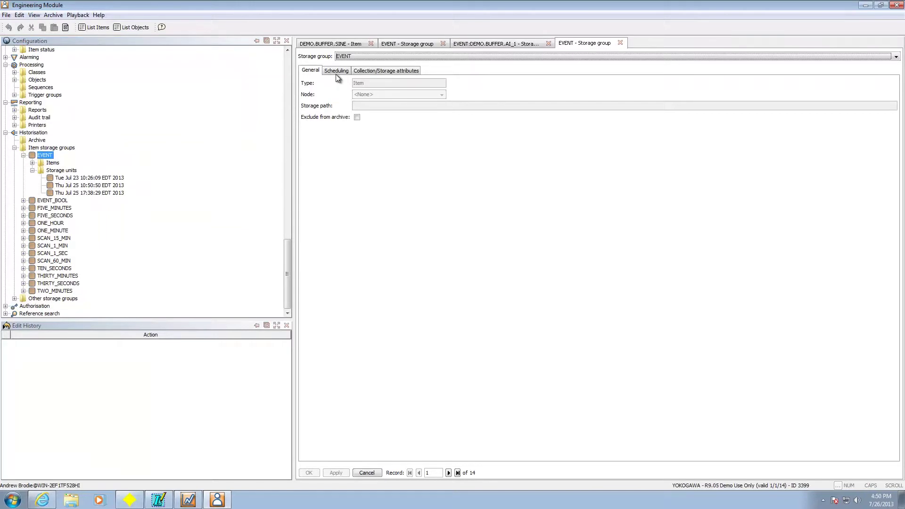
# Toggle EVENT's deactivation time off and back to Infinite, then view priority 11 and 100 samples per record.
pyautogui.click(336, 71)
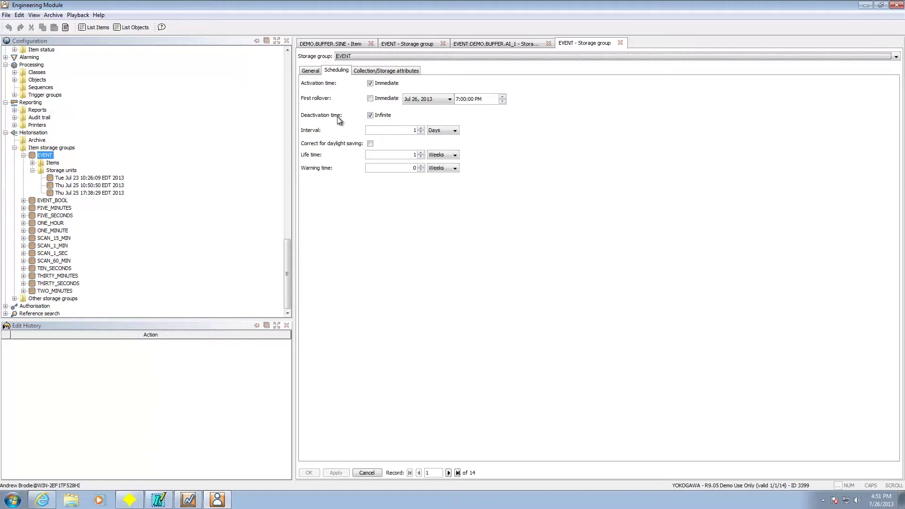
pyautogui.click(371, 116)
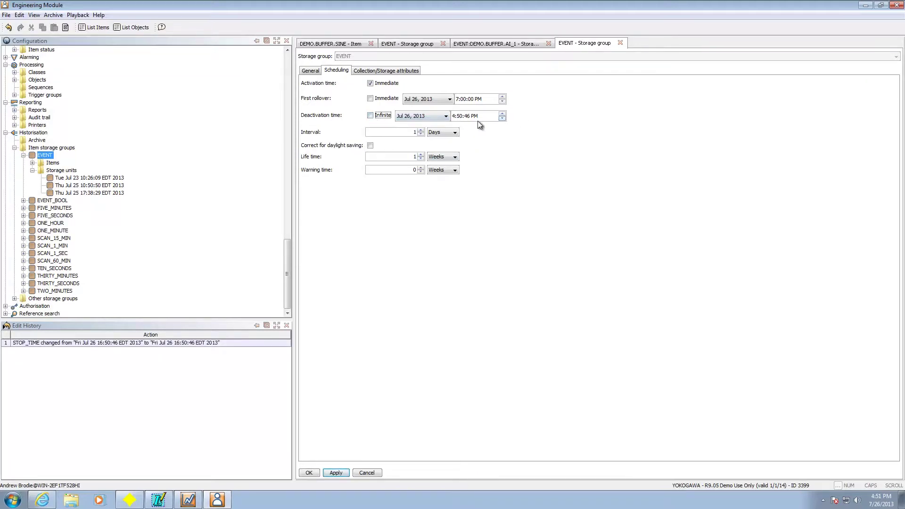
pyautogui.click(371, 116)
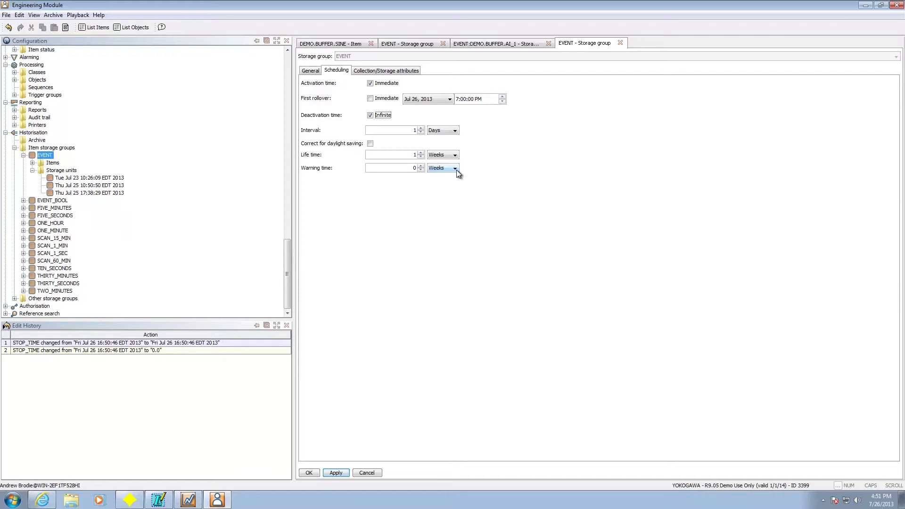
pyautogui.click(401, 72)
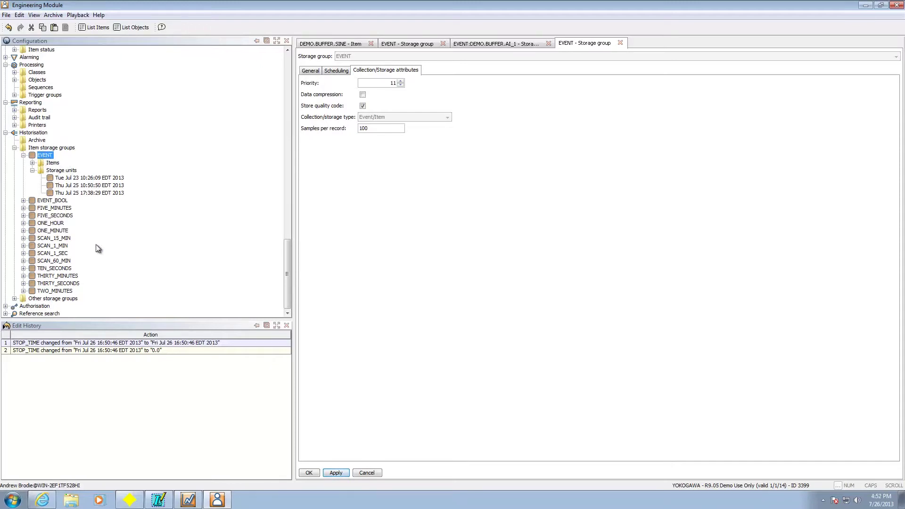
# Expand SCAN_1_SEC, review its 1-second scheduling and compression attributes, then open DEMO.ROCKS.F200's storage settings.
pyautogui.click(24, 253)
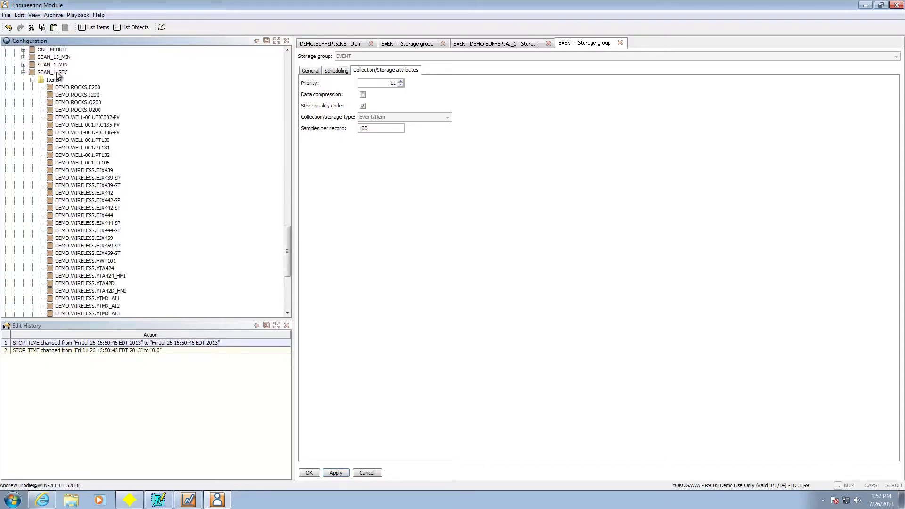
pyautogui.rightClick(57, 74)
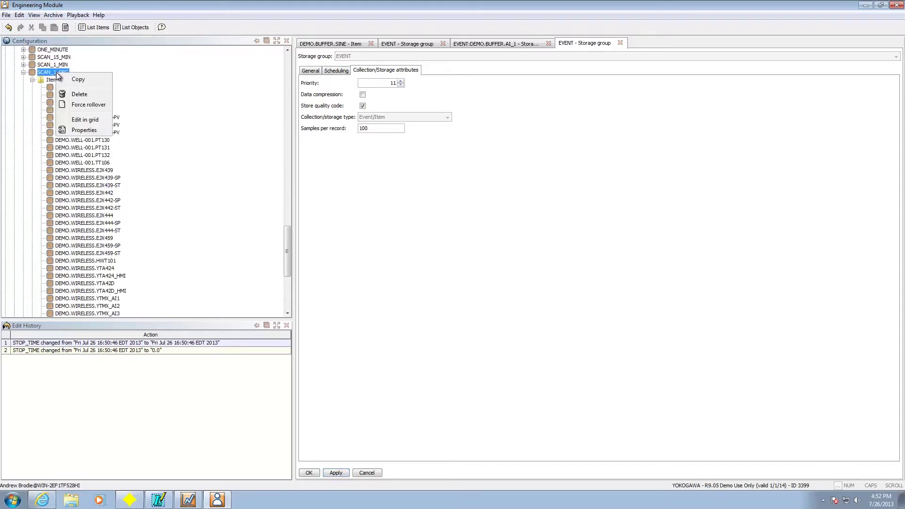
pyautogui.click(85, 130)
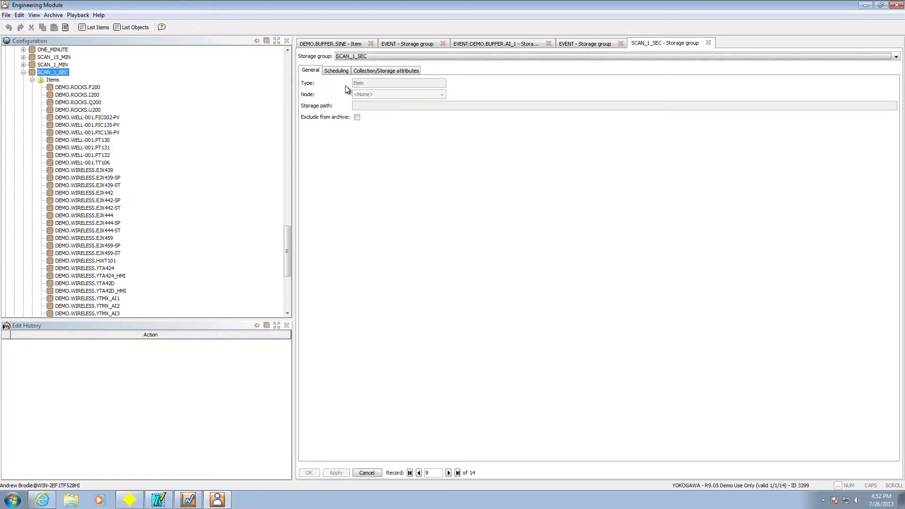
pyautogui.click(338, 70)
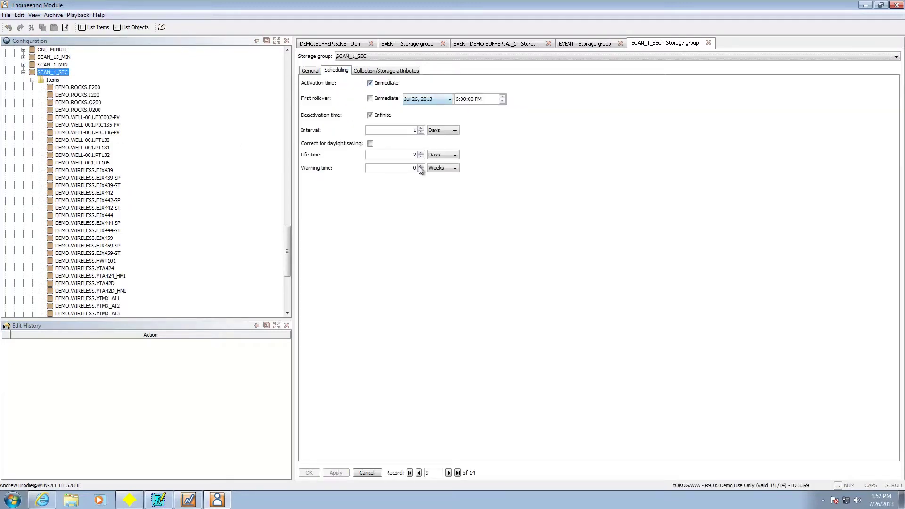
pyautogui.click(402, 71)
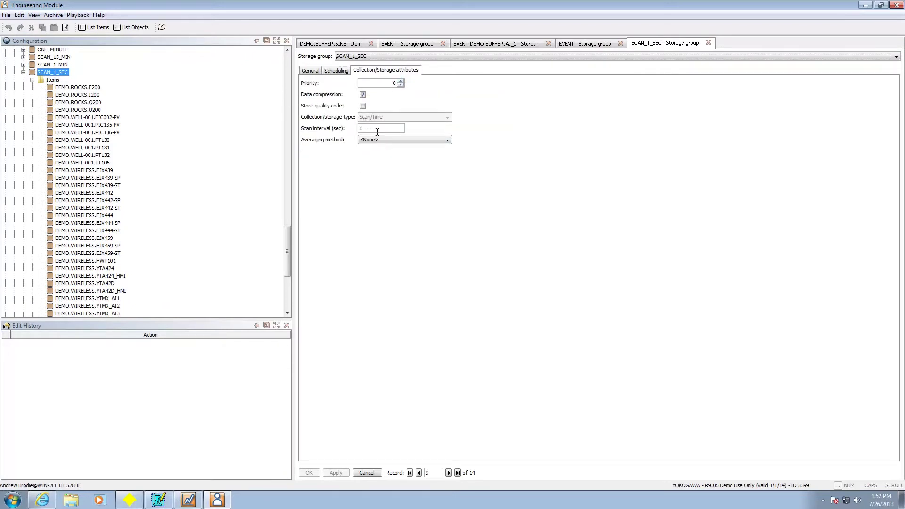
pyautogui.moveTo(370, 128)
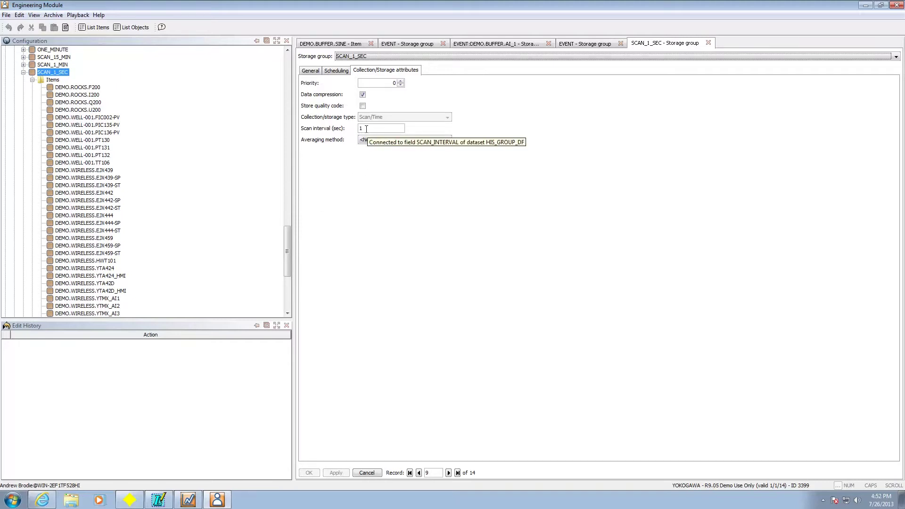
pyautogui.moveTo(288, 247); pyautogui.dragTo(249, 205)
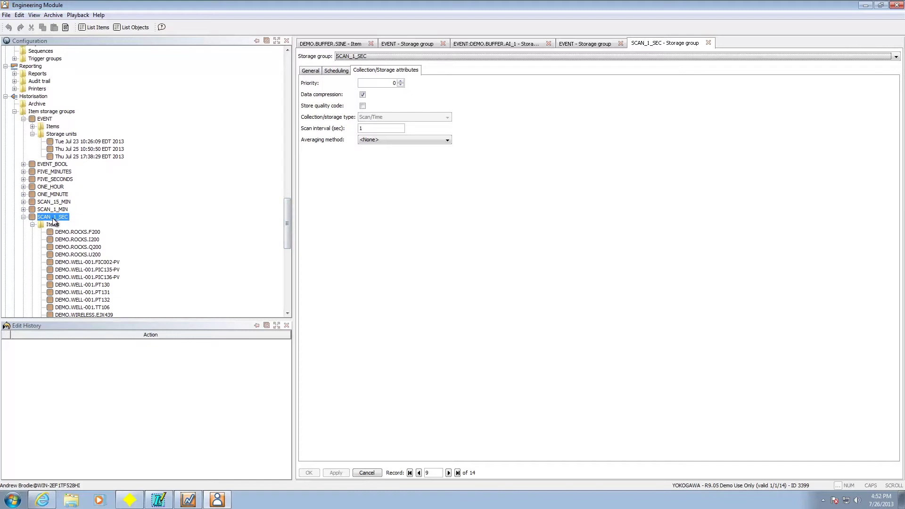
pyautogui.doubleClick(86, 233)
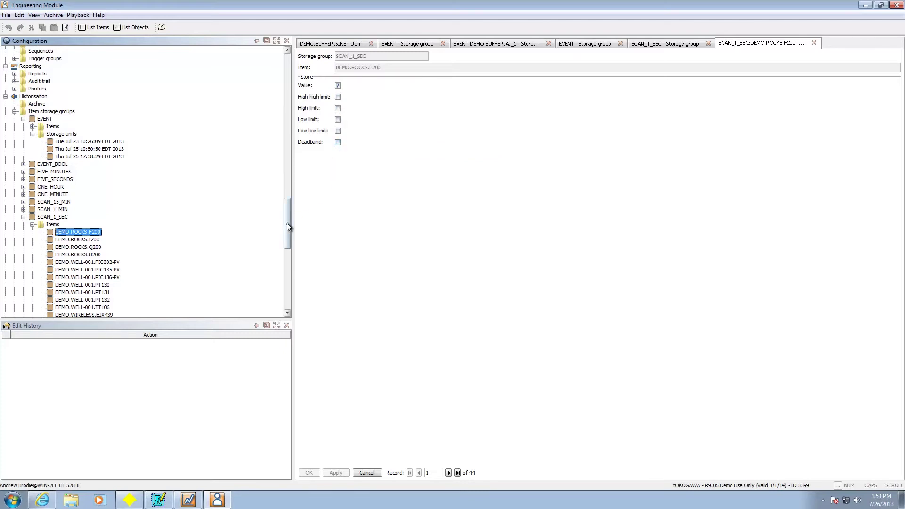
# Review DEMO.ROCKS.F200's value-only storage, then collapse the SCAN_1_SEC node.
pyautogui.moveTo(287, 222); pyautogui.dragTo(223, 220)
pyautogui.click(23, 209)
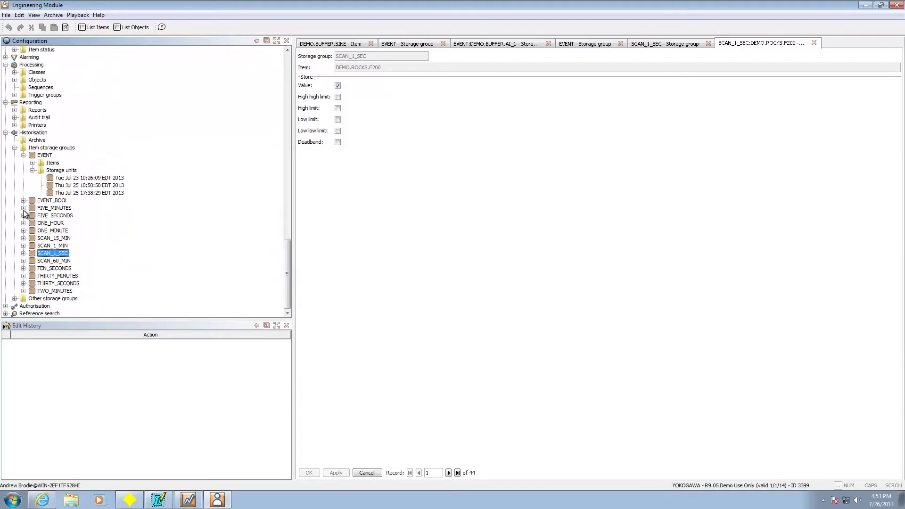